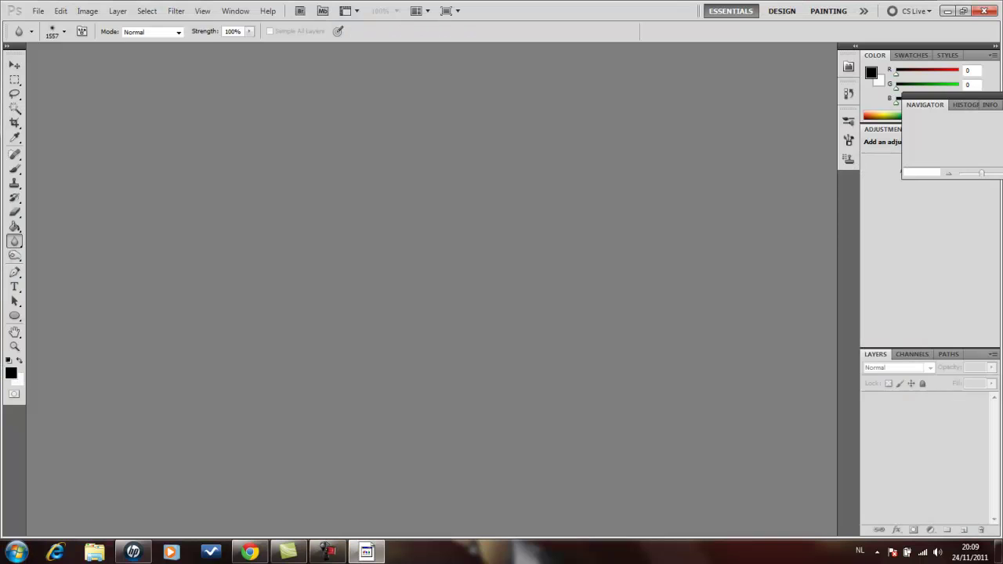
Open accelerator.jpg from the Desktop folder
key("ctrl+o")
left_click(544, 78)
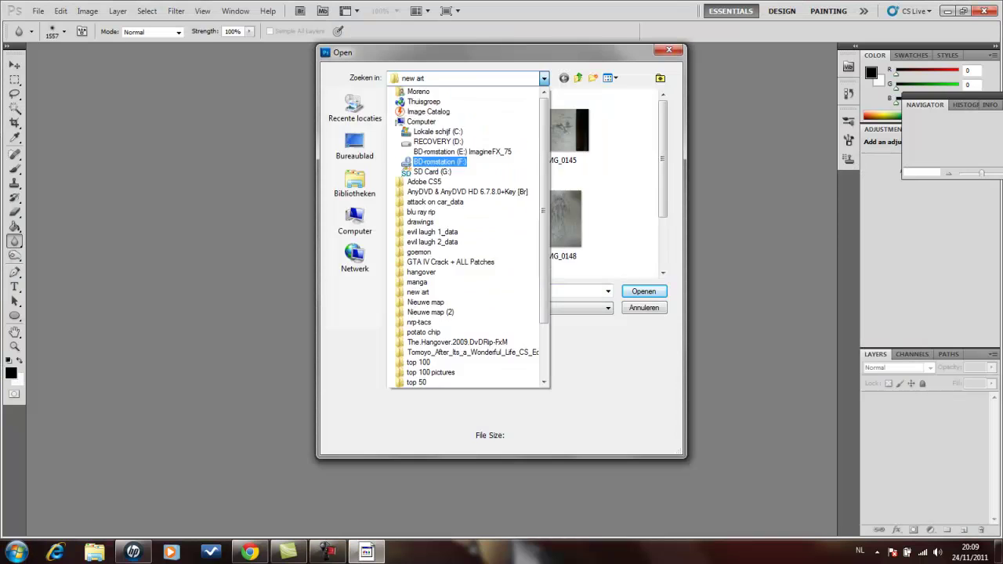
left_click(439, 87)
scroll(502, 181, "down", 3)
double_click(448, 195)
Add new layers and fill the bottom layer (Layer 1) with white
key("ctrl+shift+n")
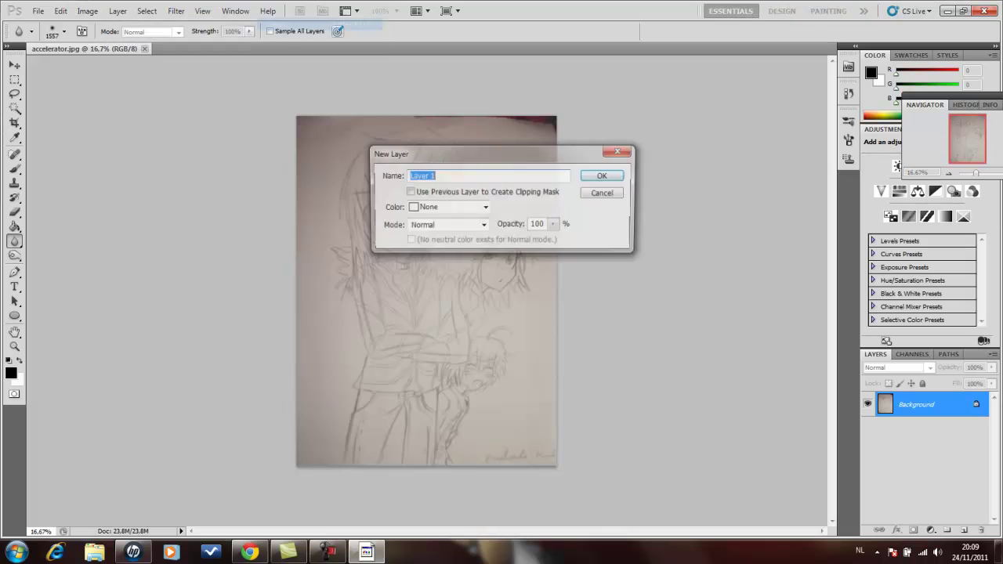
key("Return")
key("ctrl+shift+alt+n")
key("Return")
key("ctrl+bracketright")
left_click(909, 453)
Lower the sketch layer's opacity, move it above the white layer, and select empty Layer 2
left_click(426, 289)
left_click(909, 429)
left_click_drag(991, 368, 980, 380)
left_click(909, 404)
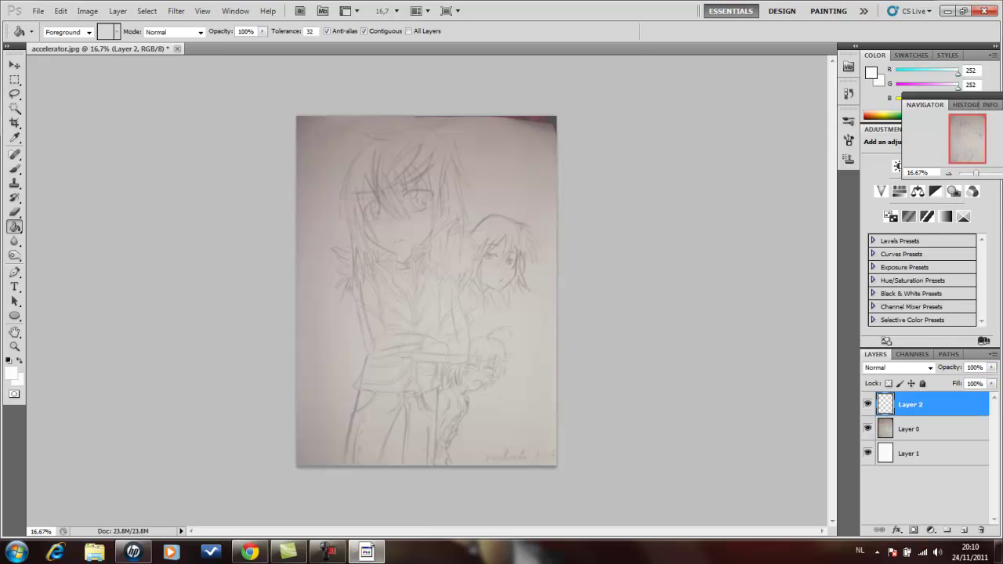
Set the drawing colour to black, zoom in on the boy's face, and use the Pen tool
left_click(11, 373)
key("Return")
scroll(399, 204, "up", 5)
key("p")
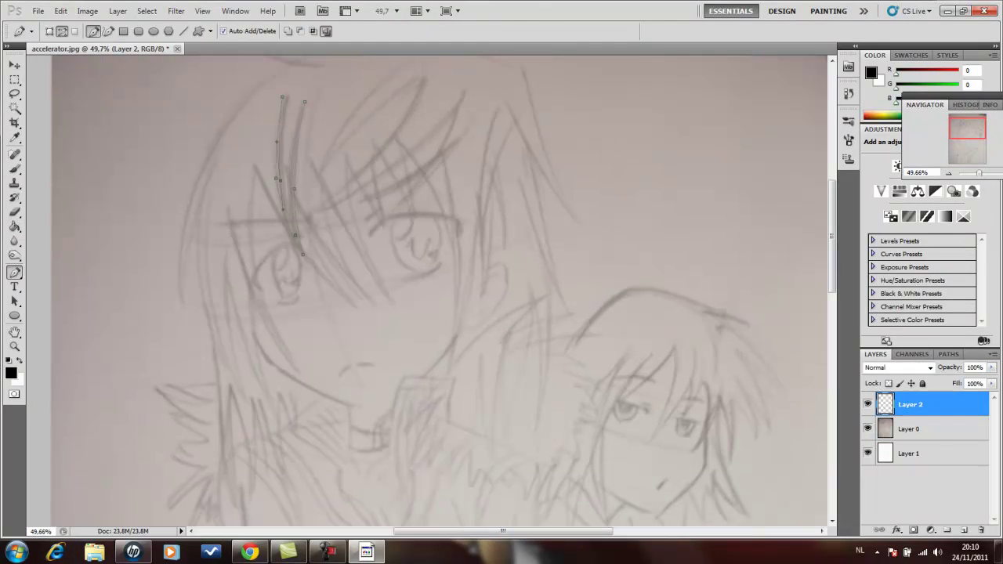
Fill the first two hair strand paths on the fringe solid black
right_click(314, 205)
left_click(337, 223)
key("Return")
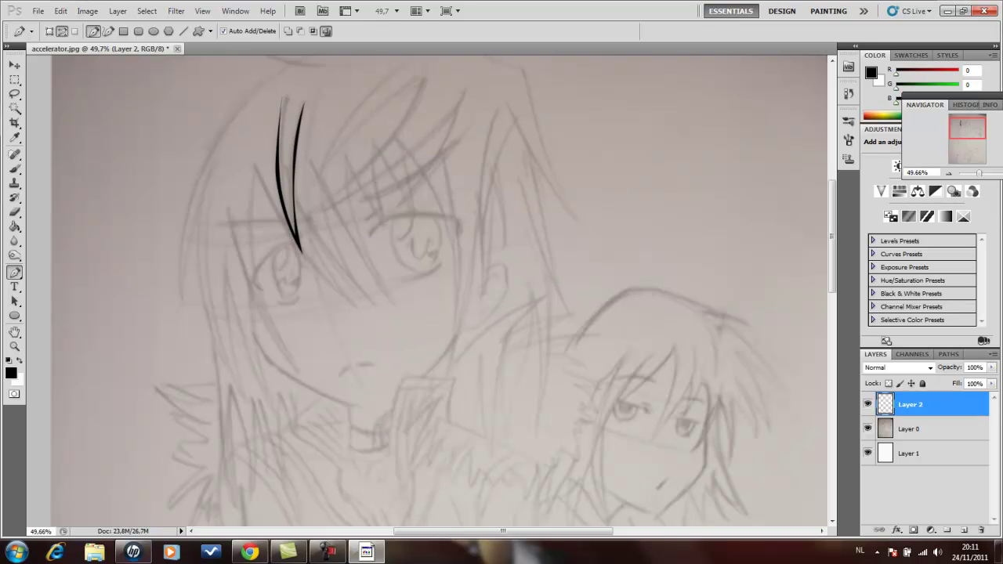
left_click(300, 251)
right_click(287, 179)
left_click(335, 293)
key("Return")
Trace a curved strand further left along the sketch and fill it black
left_click(256, 176)
left_click(297, 369)
left_click_drag(266, 320, 263, 333)
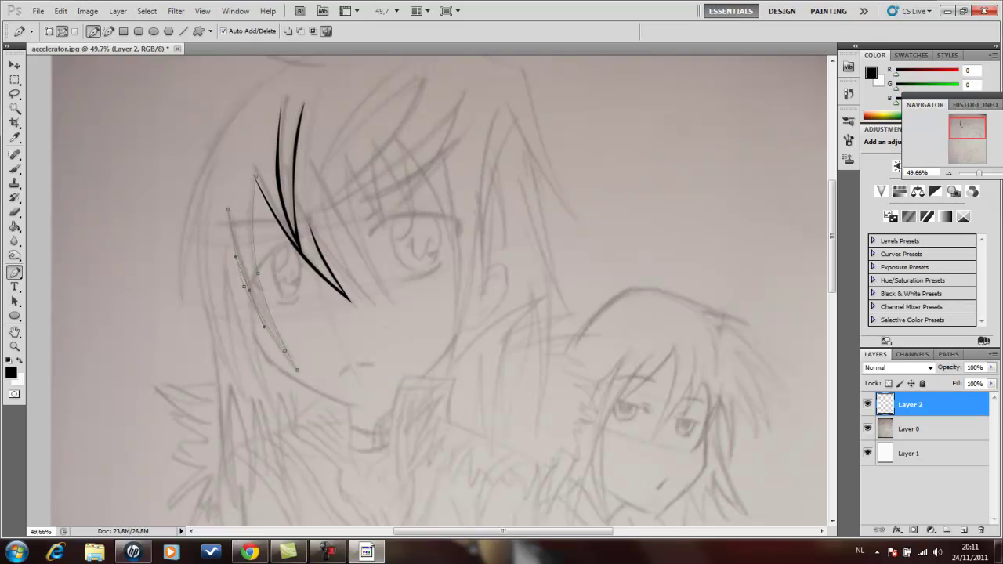
right_click(267, 244)
left_click(313, 323)
key("Return")
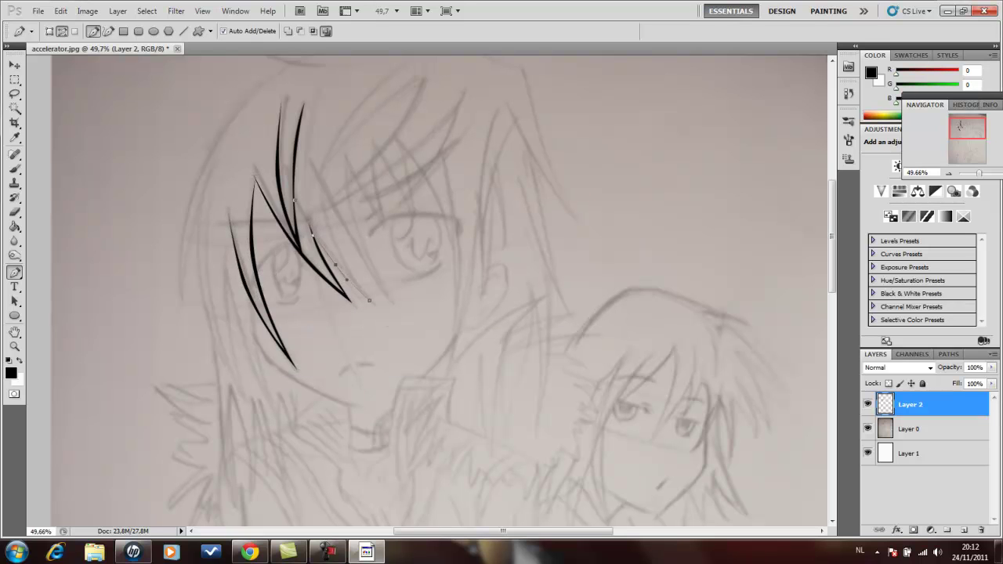
Trace two more curved fringe strands and fill each one black
left_click_drag(351, 270, 358, 287)
right_click(337, 259)
left_click(383, 337)
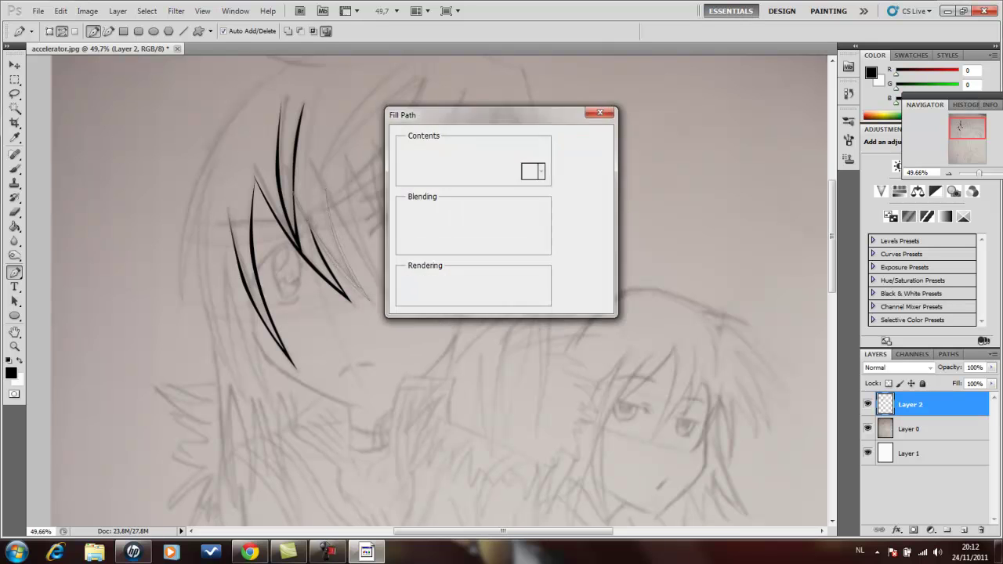
key("Return")
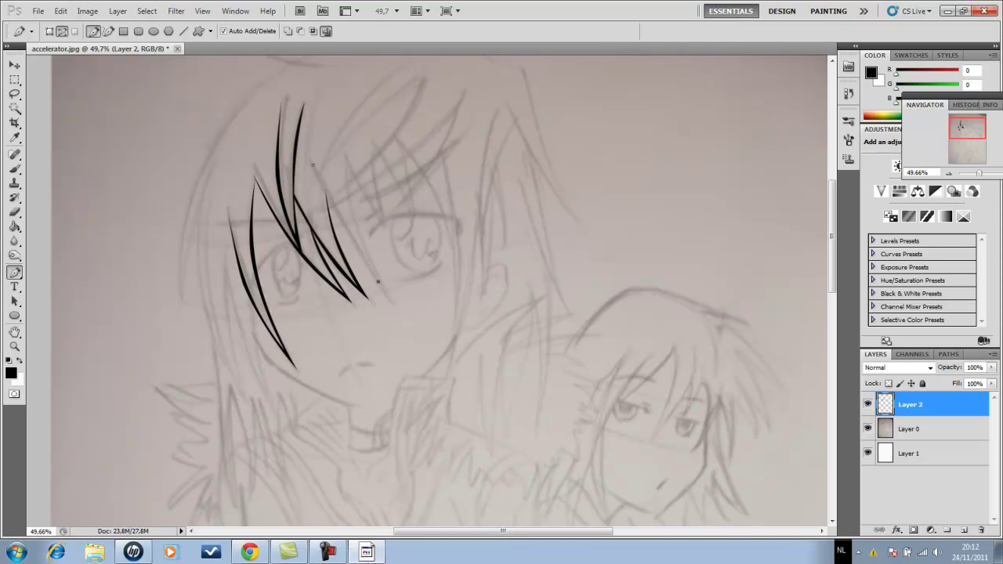
left_click_drag(359, 235, 346, 156)
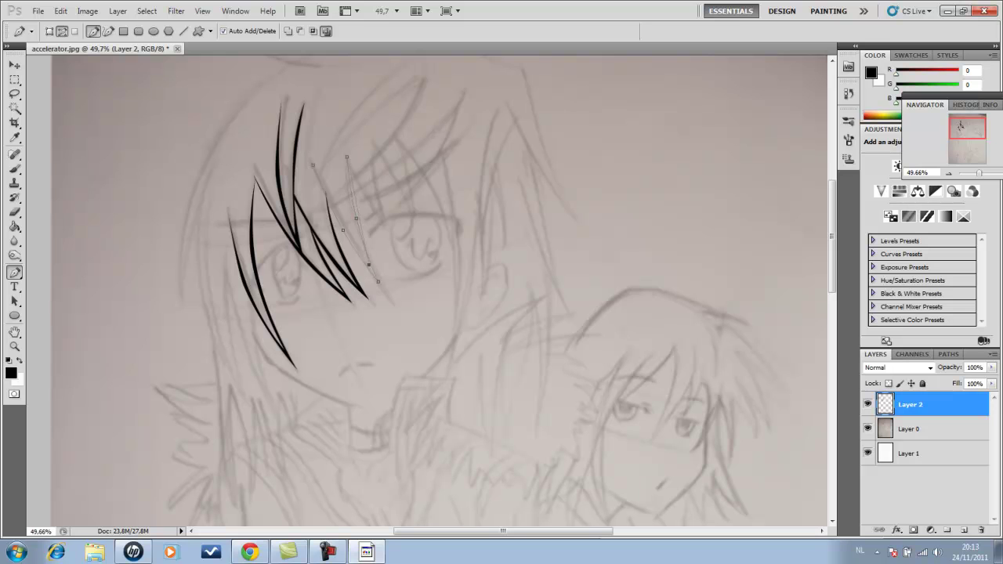
right_click(325, 180)
left_click(358, 258)
key("Return")
Fill the current strand black, then trace and fill an upward-curving strand mid-fringe
scroll(427, 206, "up", 3)
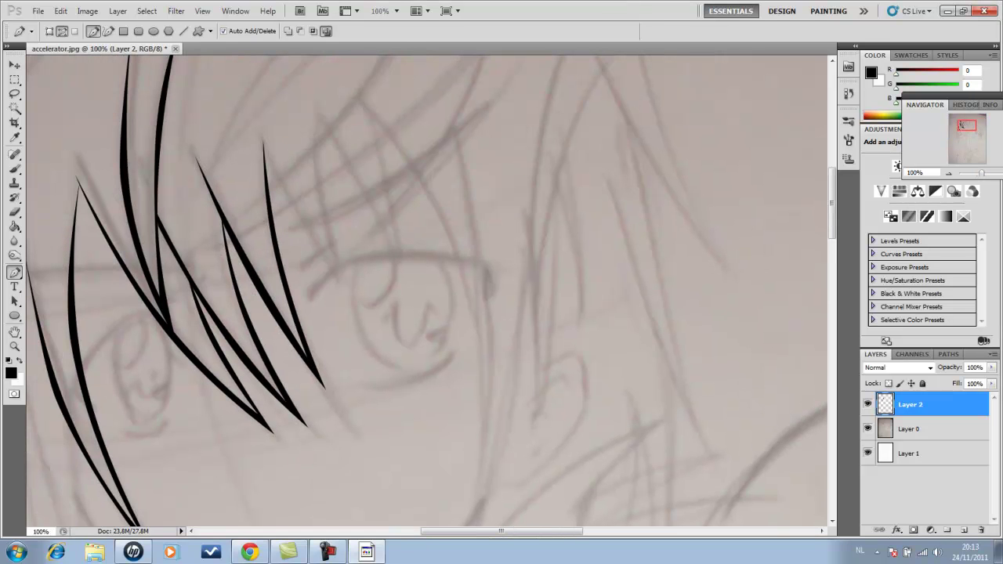
right_click(288, 163)
left_click(322, 241)
key("Return")
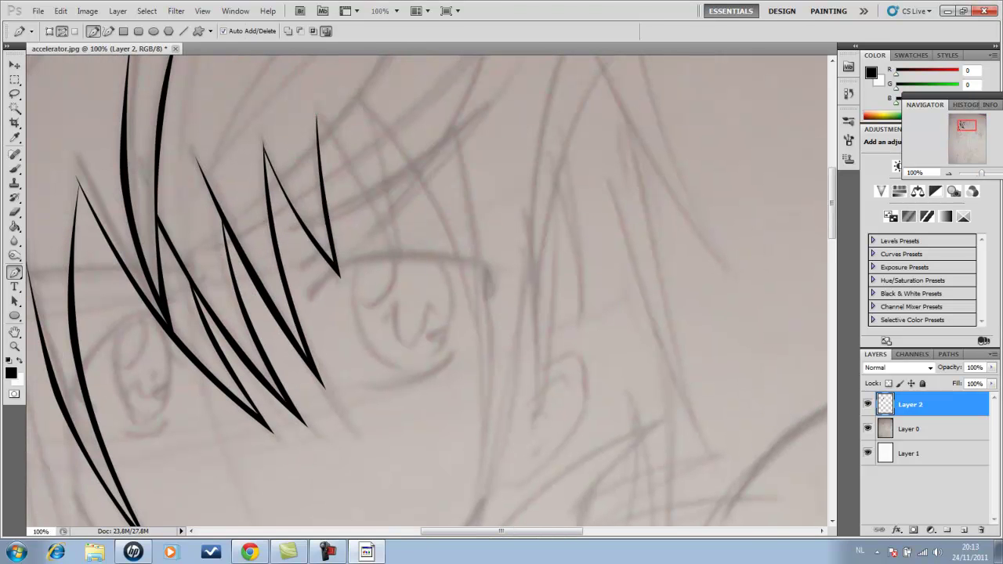
left_click_drag(455, 122, 444, 77)
scroll(470, 313, "down", 4)
left_click(475, 112)
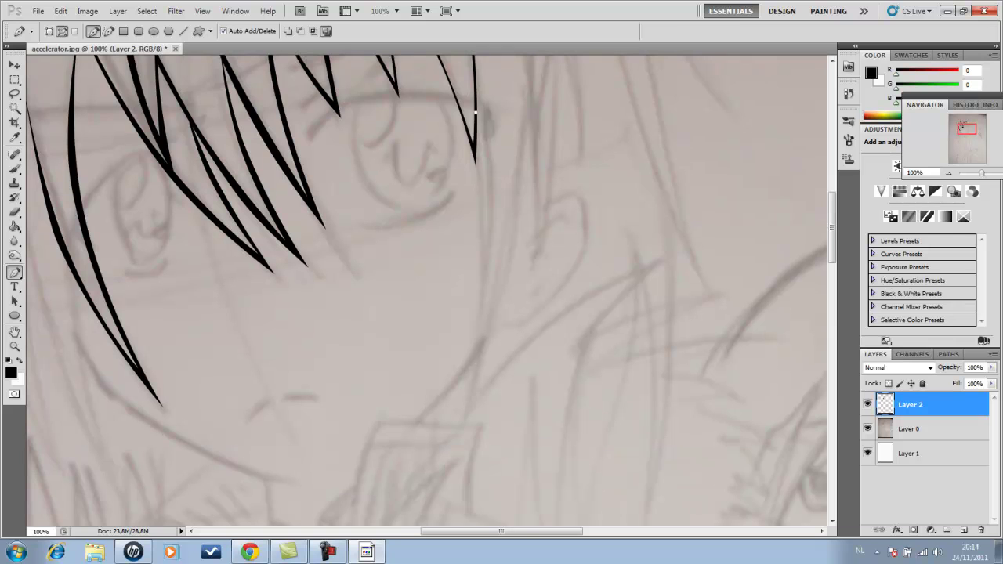
left_click(469, 393)
scroll(469, 393, "up", 1)
left_click_drag(516, 259, 528, 138)
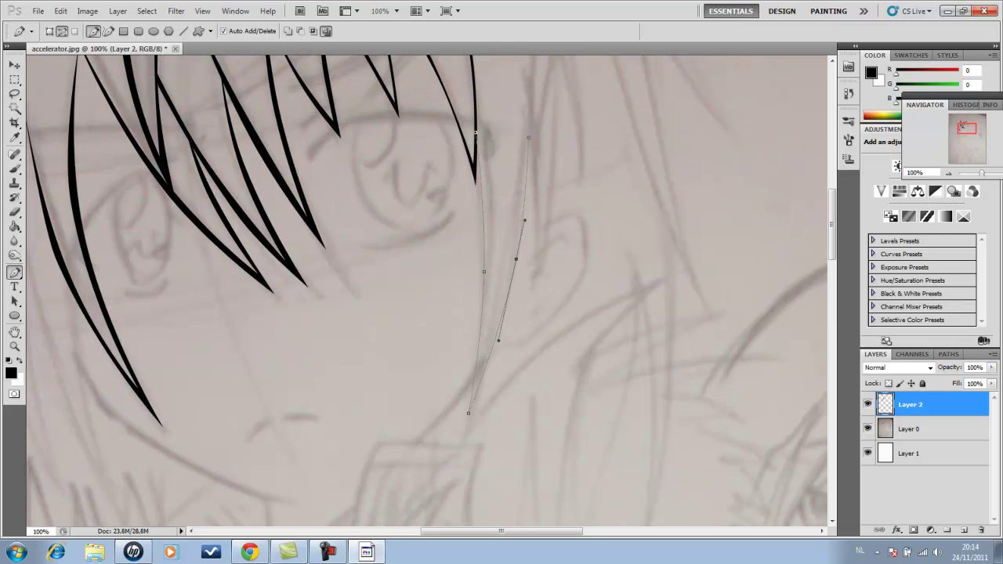
left_click(533, 168)
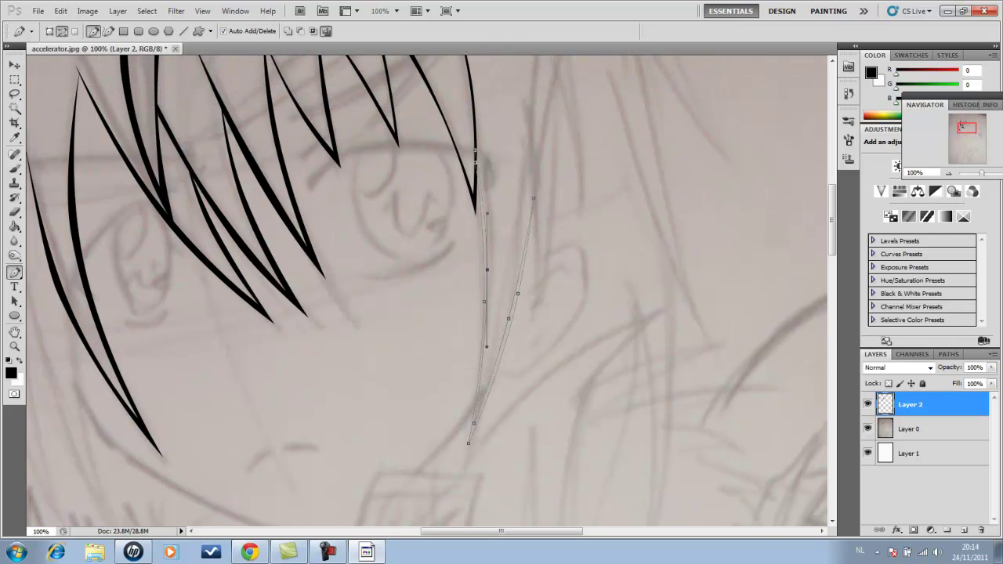
Trace and fill a black strand on the right side of the fringe
scroll(470, 314, "up", 4)
scroll(470, 314, "up", 1)
left_click(566, 93)
left_click_drag(578, 164, 564, 206)
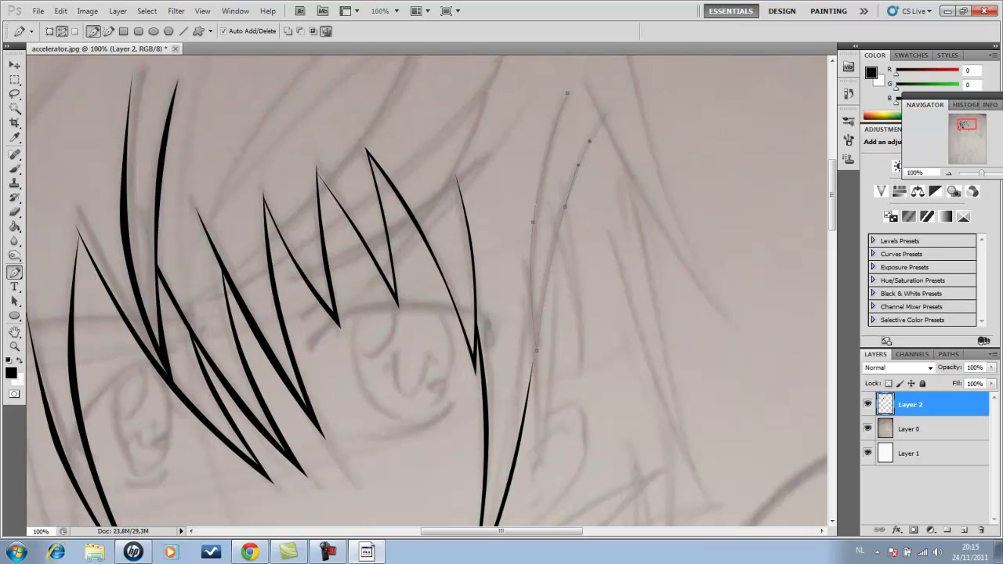
left_click(567, 92)
scroll(391, 117, "up", 2)
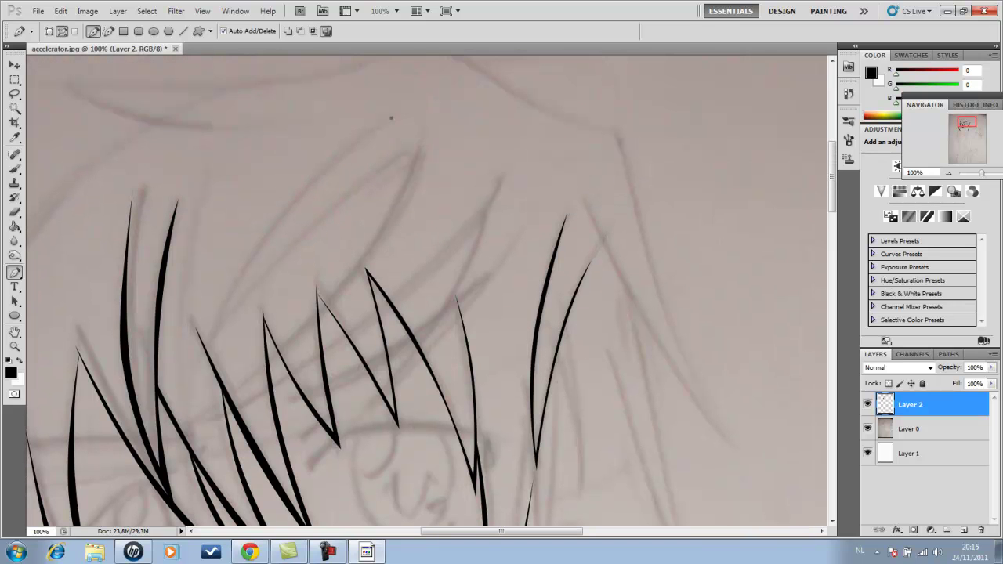
Trace two long strands sweeping across above the fringe and fill them black
left_click_drag(329, 218, 267, 276)
left_click(391, 118)
right_click(345, 203)
key("Return")
left_click(419, 136)
left_click_drag(289, 346, 192, 419)
left_click_drag(381, 330, 443, 266)
left_click_drag(385, 313, 462, 234)
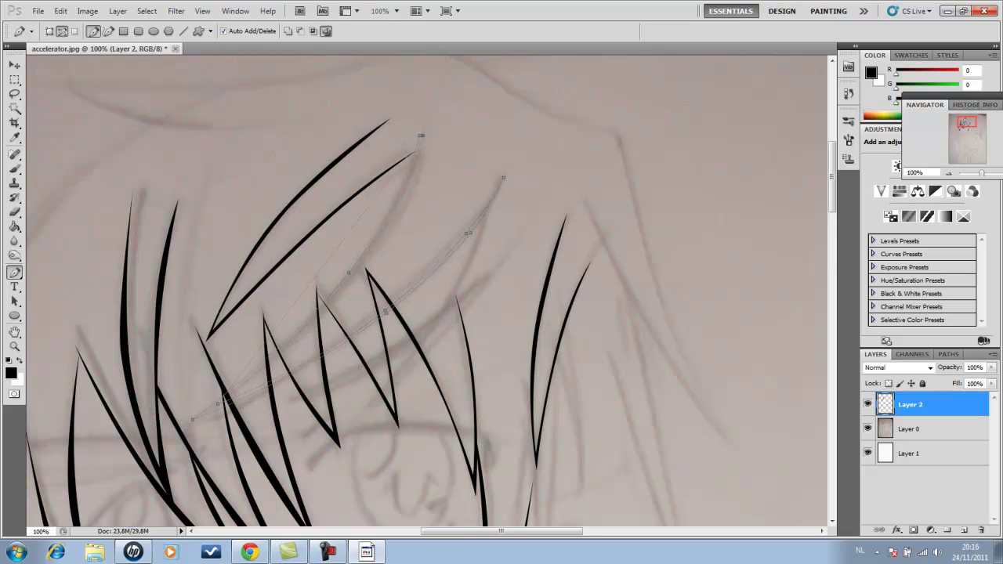
right_click(385, 108)
key("Return")
Confirm black as the drawing colour and return to the Pen tool
scroll(423, 290, "down", 3)
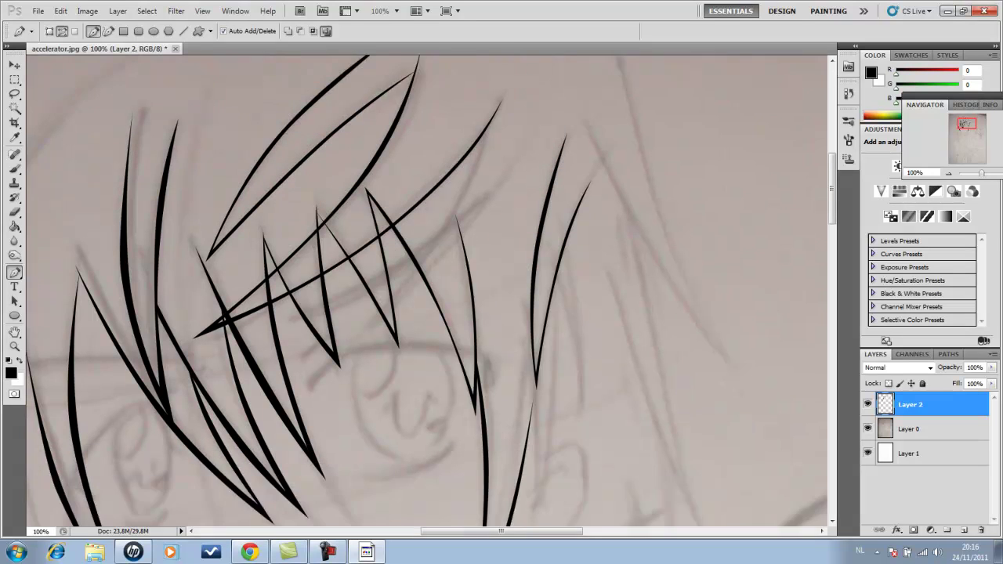
left_click(10, 372)
key("Return")
key("p")
scroll(423, 290, "up", 5)
Trace the outline across the top and right side of the hair and fill it black
left_click(54, 172)
left_click(400, 137)
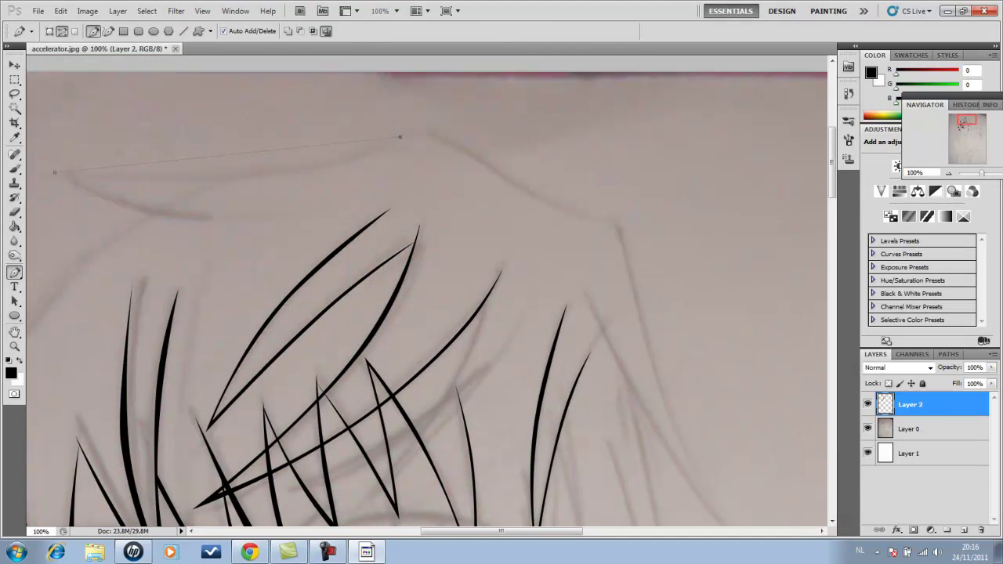
scroll(423, 290, "down", 2)
left_click(646, 229)
left_click(735, 439)
left_click(709, 404)
left_click(626, 291)
left_click(582, 191)
left_click(650, 262)
scroll(423, 290, "up", 2)
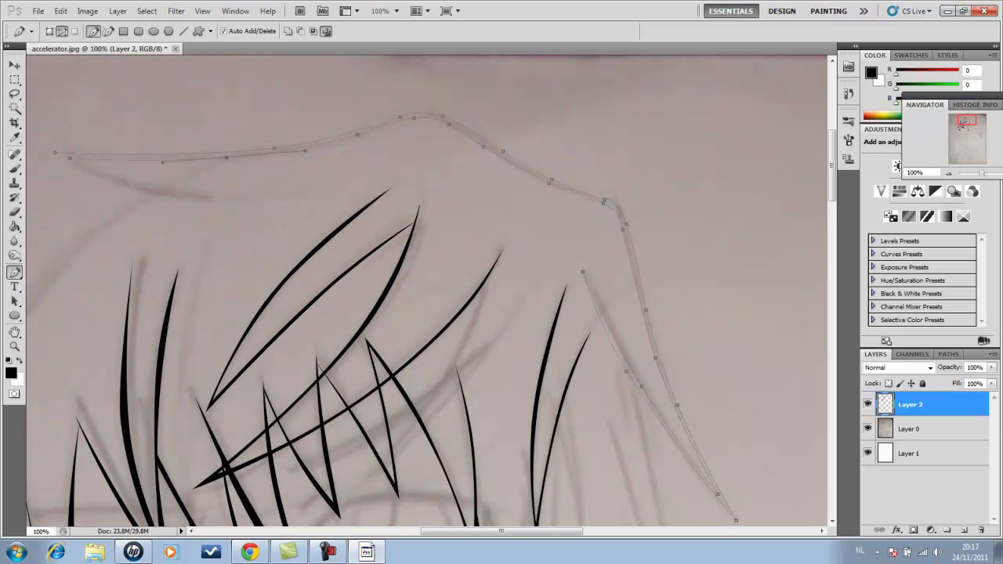
right_click(219, 199)
key("Return")
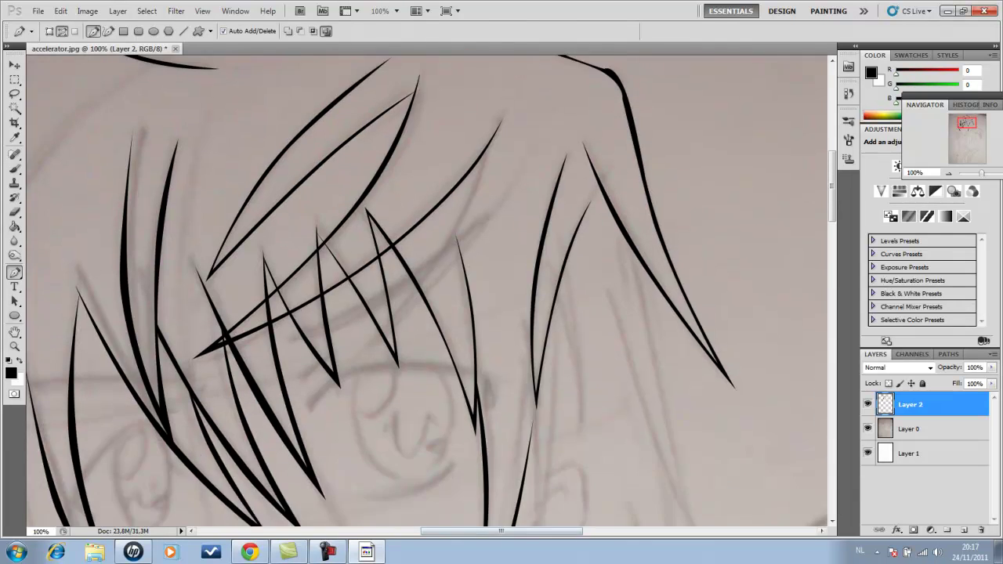
Draw a long strand on the left side of the face and stroke it black
scroll(424, 290, "down", 3)
scroll(423, 290, "down", 2)
left_click_drag(304, 149, 301, 136)
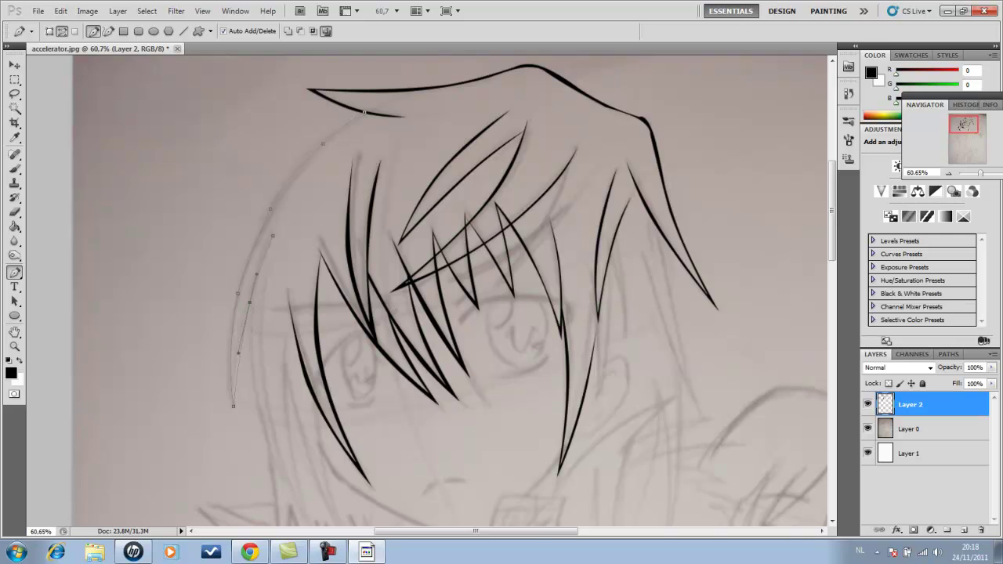
scroll(177, 333, "up", 2)
scroll(427, 290, "up", 1)
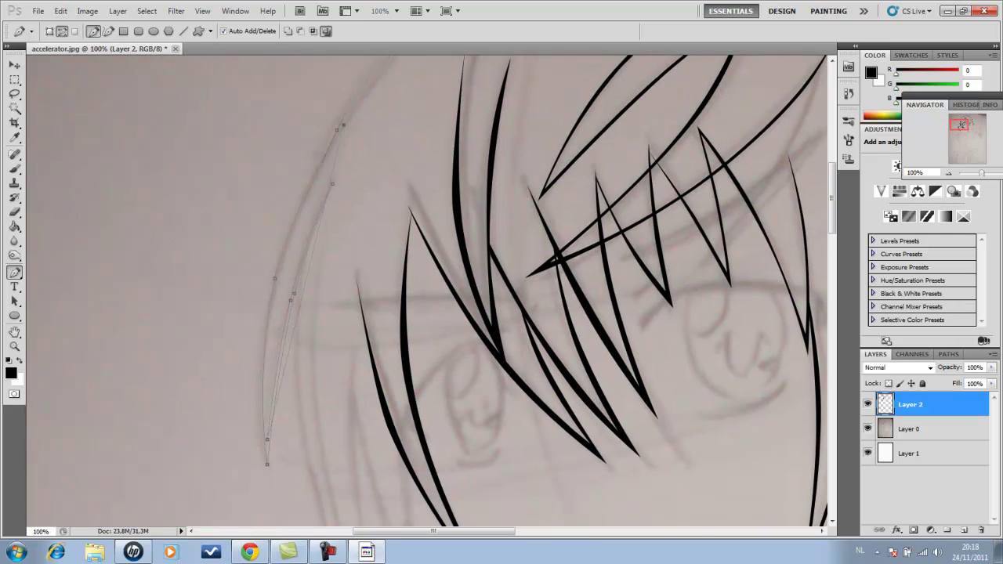
scroll(337, 228, "up", 2)
scroll(337, 228, "up", 2)
right_click(479, 146)
left_click(541, 240)
Draw a curved strand on the right side and stroke it black
left_click_drag(470, 314, 172, 215)
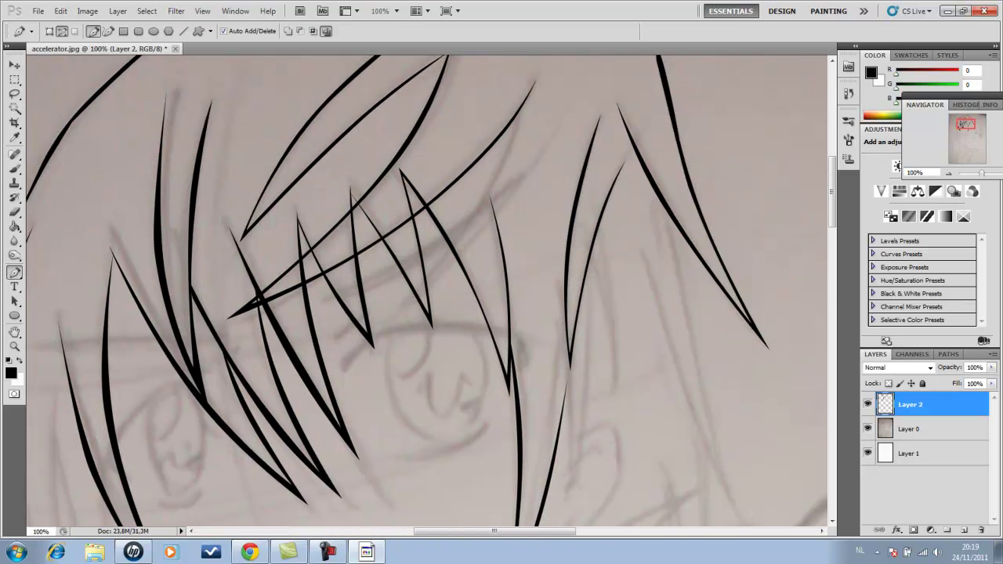
left_click_drag(528, 181, 495, 222)
right_click(495, 221)
left_click(553, 282)
Trace another curved strand path beside the face along the sketch
left_click_drag(470, 329, 318, 227)
left_click(417, 390)
mouse_move(440, 177)
left_mouse_down()
mouse_move(435, 221)
mouse_move(461, 289)
left_mouse_up()
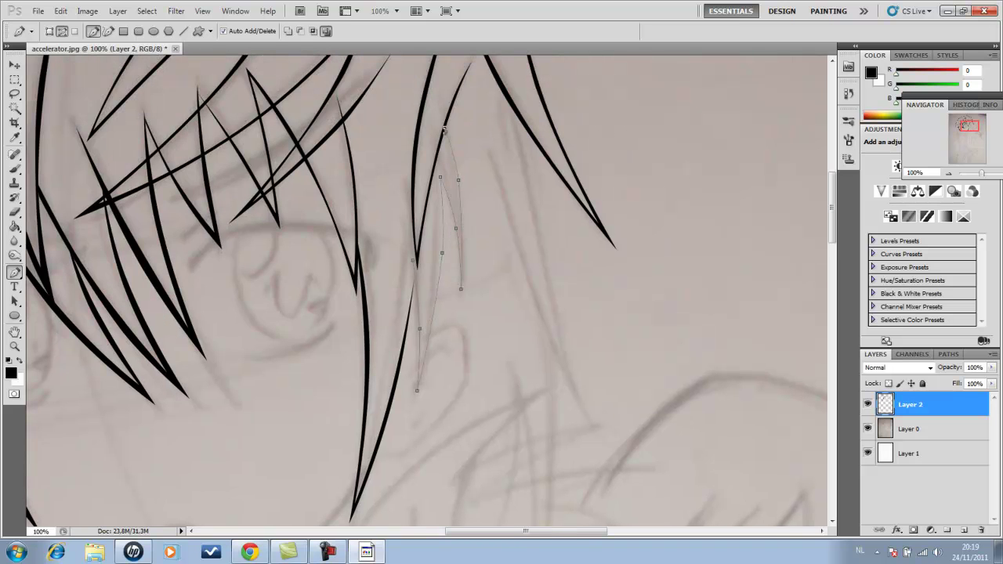
scroll(529, 238, "up", 3)
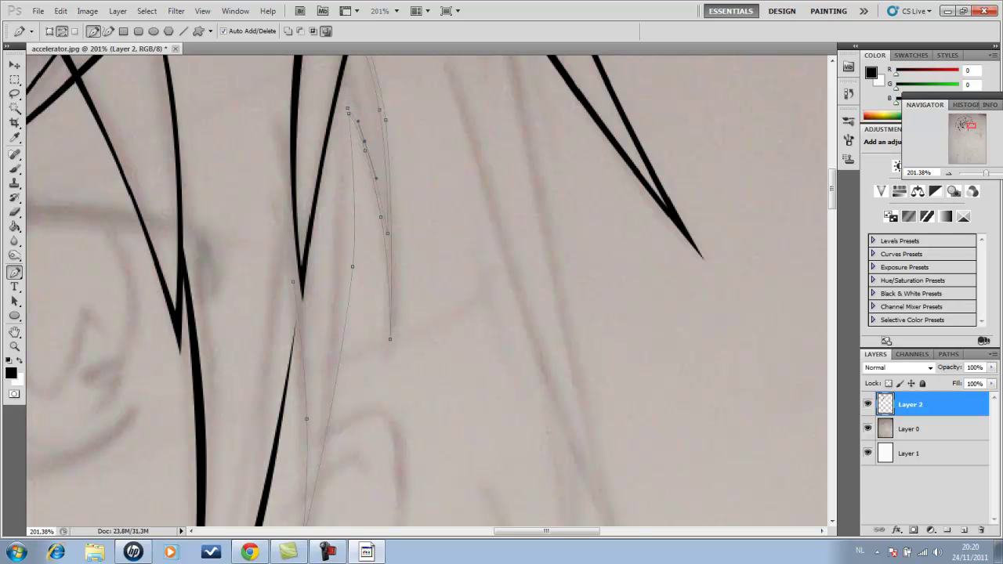
scroll(349, 157, "down", 1)
scroll(348, 157, "down", 2)
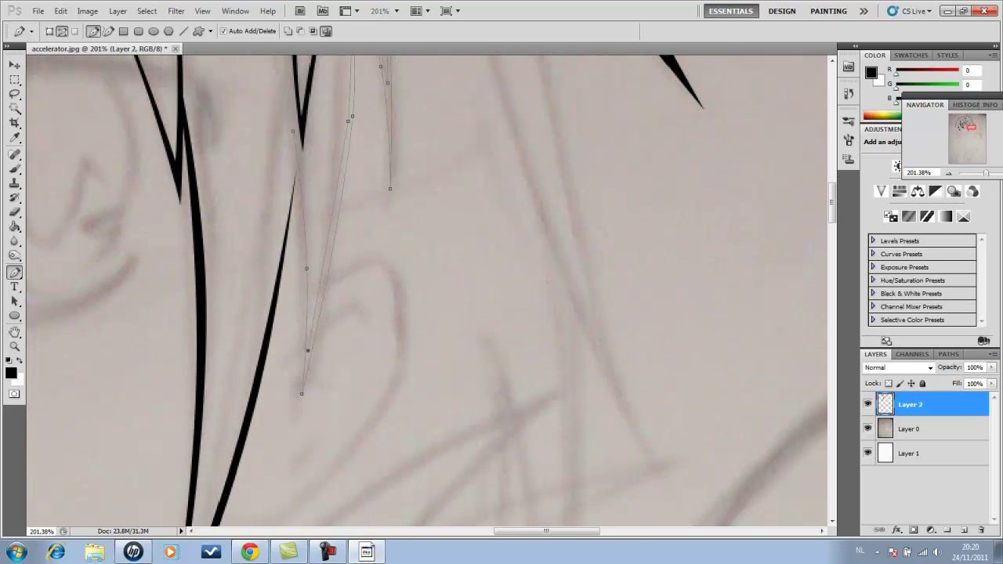
scroll(439, 368, "down", 5)
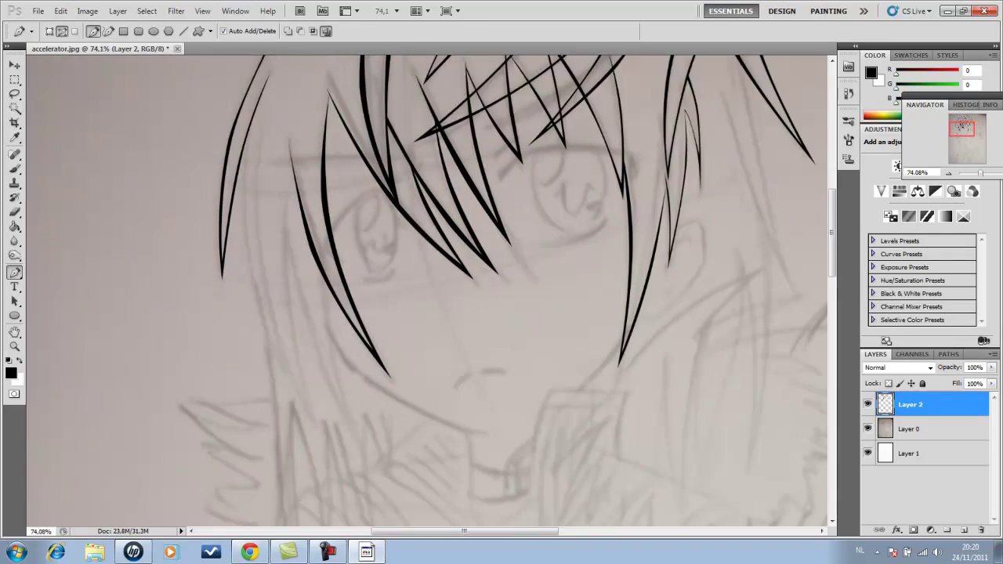
Finish the left hair strand with a black stroke
scroll(439, 314, "down", 2)
scroll(438, 313, "up", 1)
left_click(315, 390)
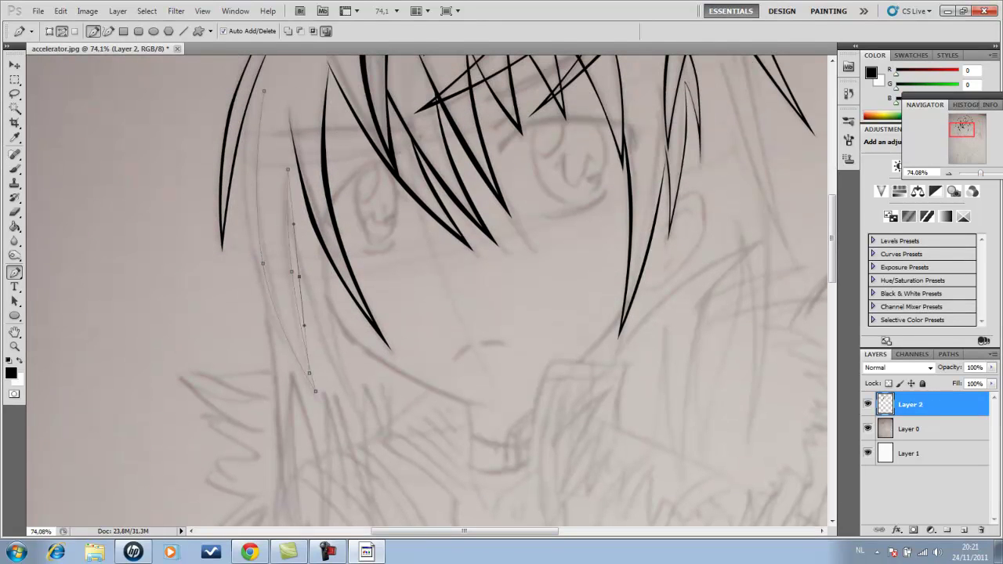
key("Return")
scroll(439, 290, "down", 1)
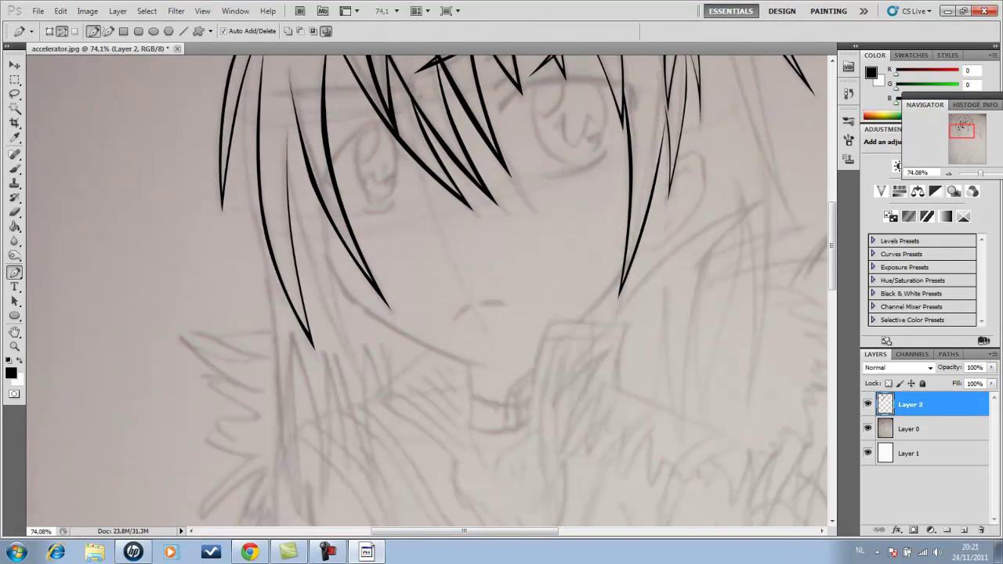
left_click_drag(344, 350, 323, 306)
Trace the chin curve and stroke it in black
scroll(322, 202, "down", 1)
left_click_drag(474, 329, 487, 337)
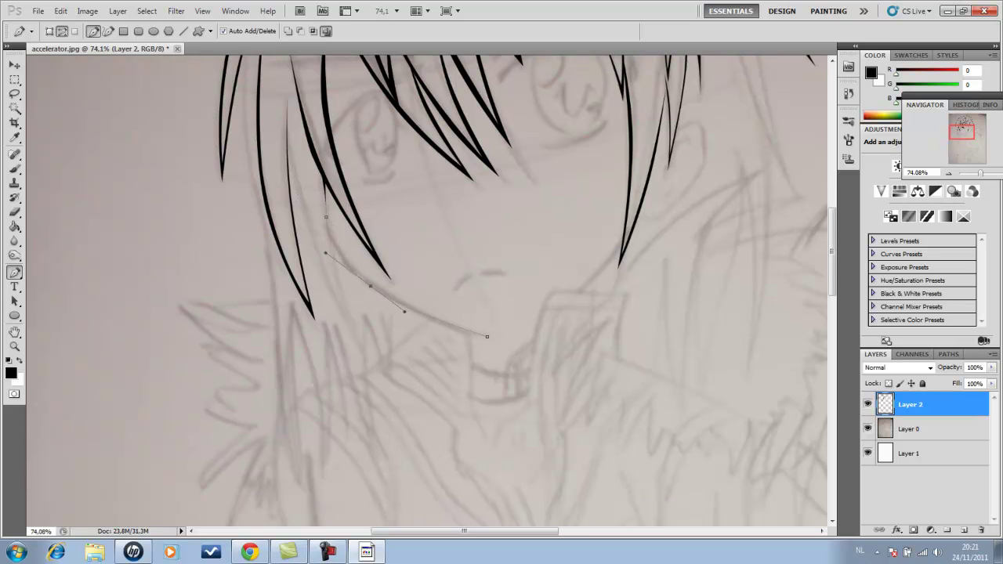
right_click(366, 246)
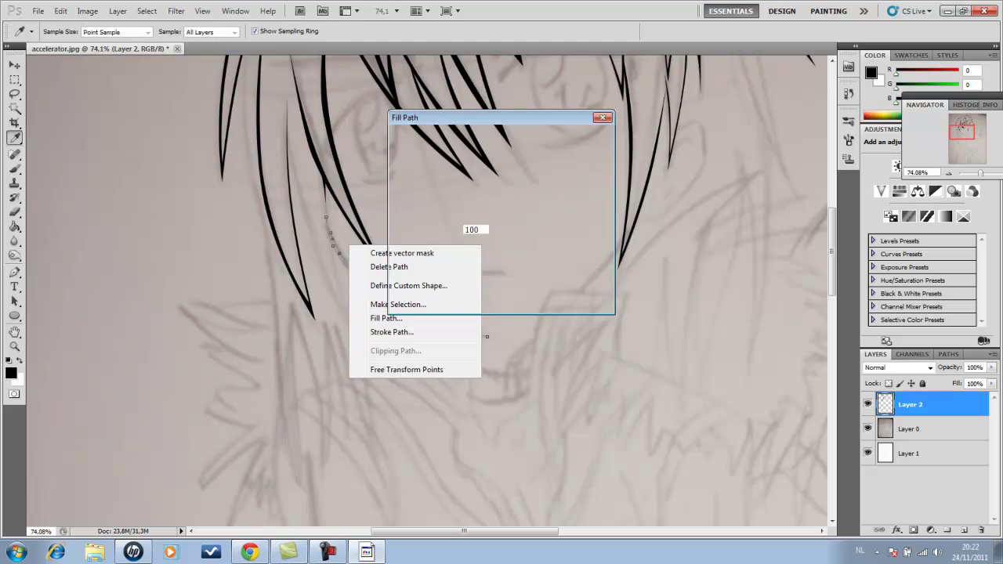
left_click(392, 420)
key("Return")
scroll(438, 290, "up", 1)
key("Return")
Stroke the collar line and the collar V-line in black
scroll(502, 290, "down", 3)
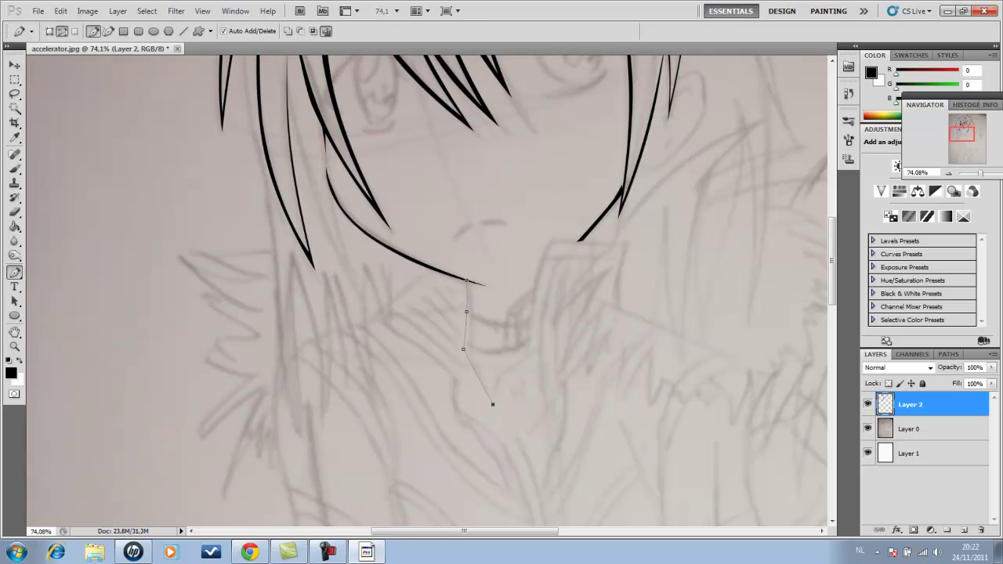
right_click(470, 313)
left_click(497, 487)
key("Return")
right_click(463, 262)
key("Escape")
scroll(463, 263, "up", 2)
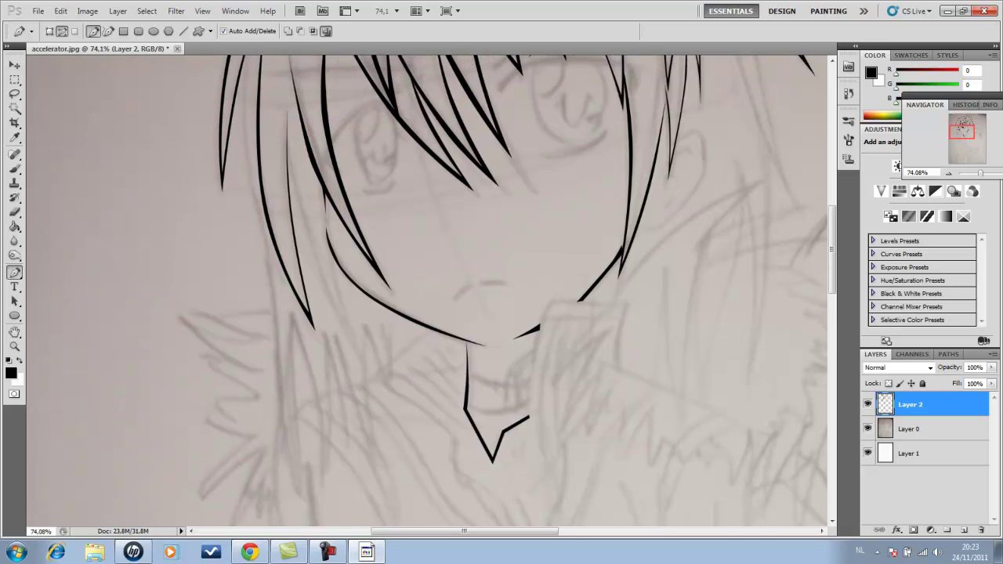
key("Return")
Trace the collar's outer edge with four anchor points and stroke it black
scroll(531, 332, "down", 6)
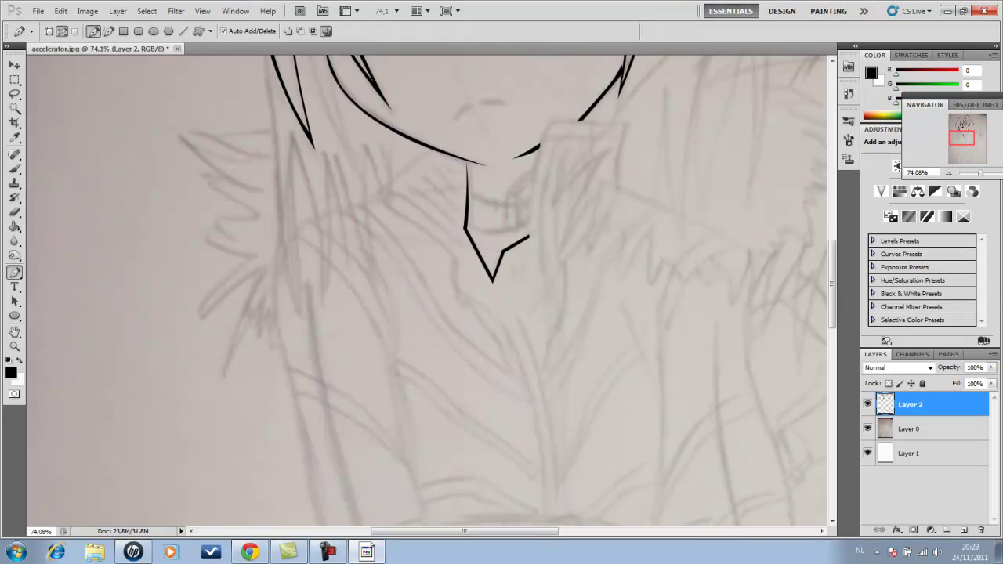
left_click(418, 229)
left_click(453, 259)
scroll(470, 235, "down", 4)
left_click(497, 234)
scroll(496, 235, "down", 1)
left_click(527, 249)
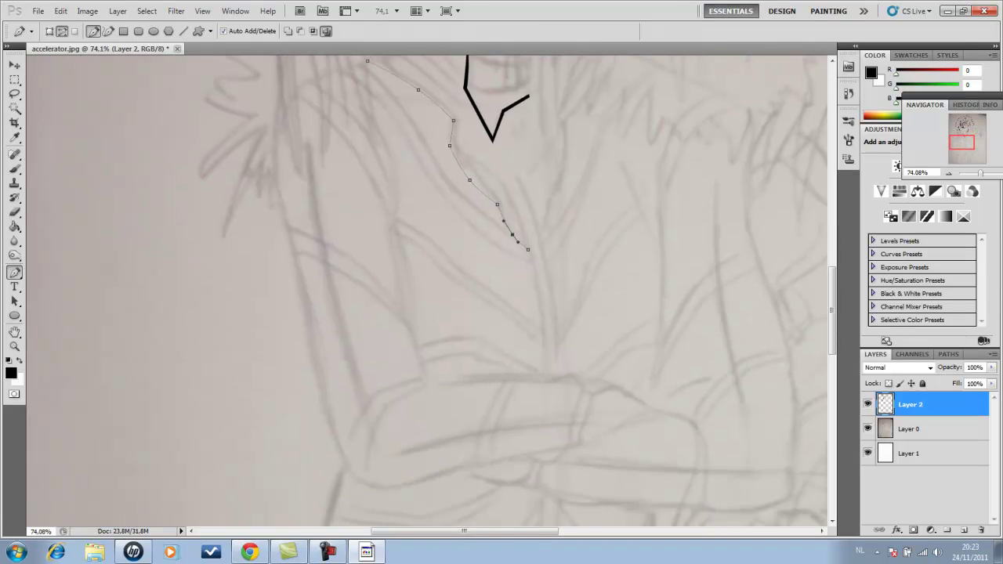
scroll(471, 178, "up", 1)
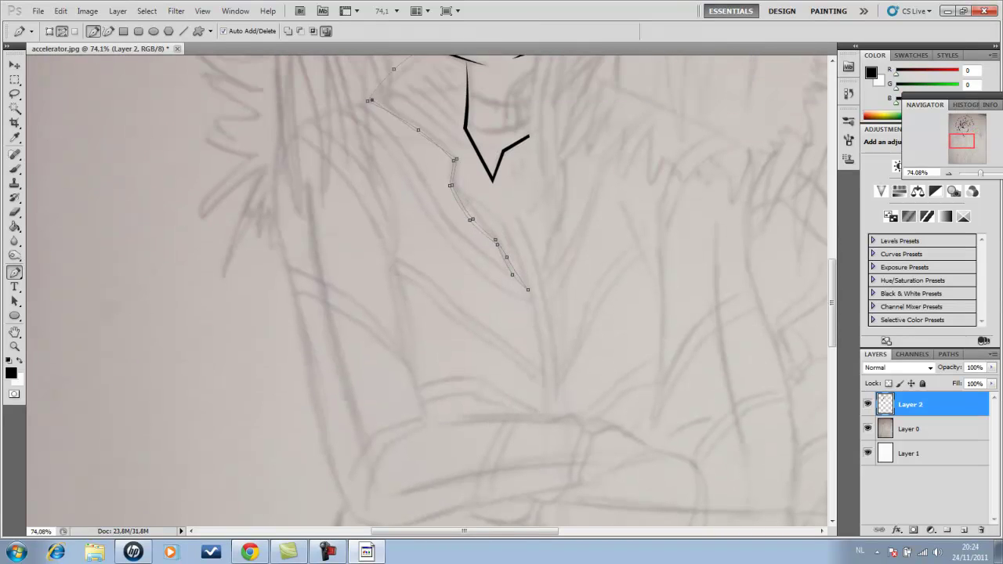
scroll(527, 289, "up", 1)
key("Return")
Trace the raised collar flap and stroke it in black
scroll(531, 272, "up", 1)
left_click(549, 122)
left_click_drag(527, 220, 530, 272)
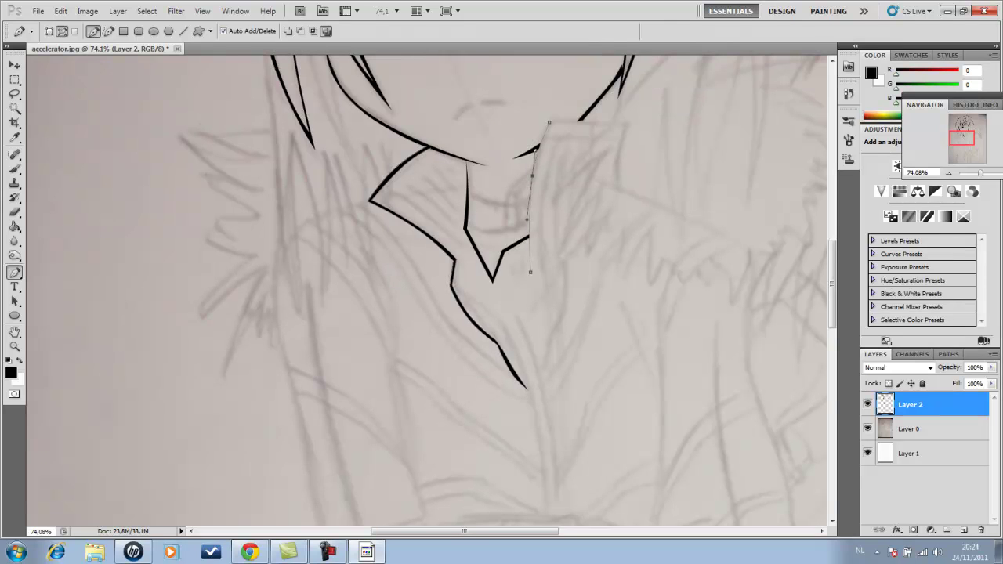
scroll(530, 272, "up", 2)
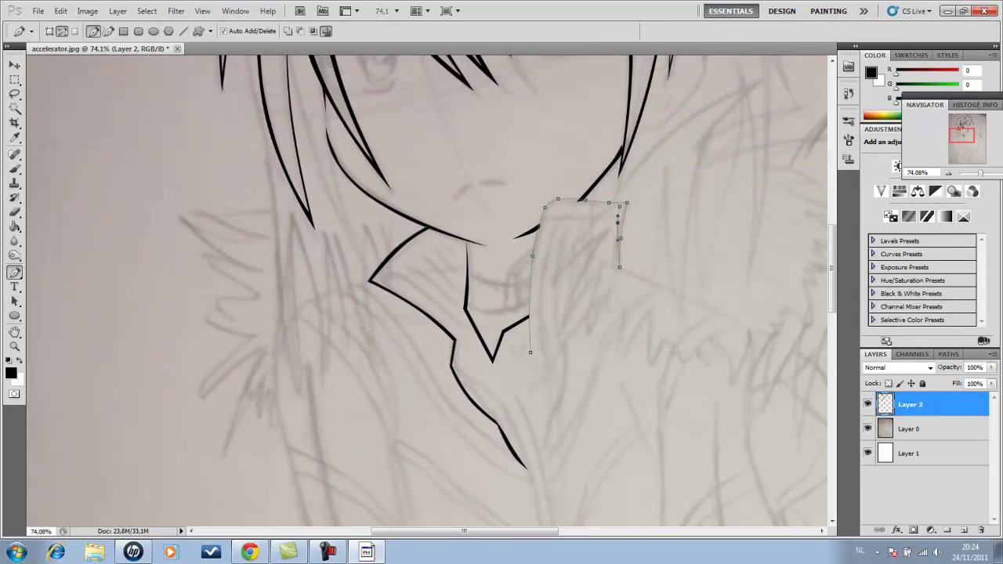
scroll(549, 235, "down", 1)
right_click(574, 193)
left_click(604, 278)
key("Return")
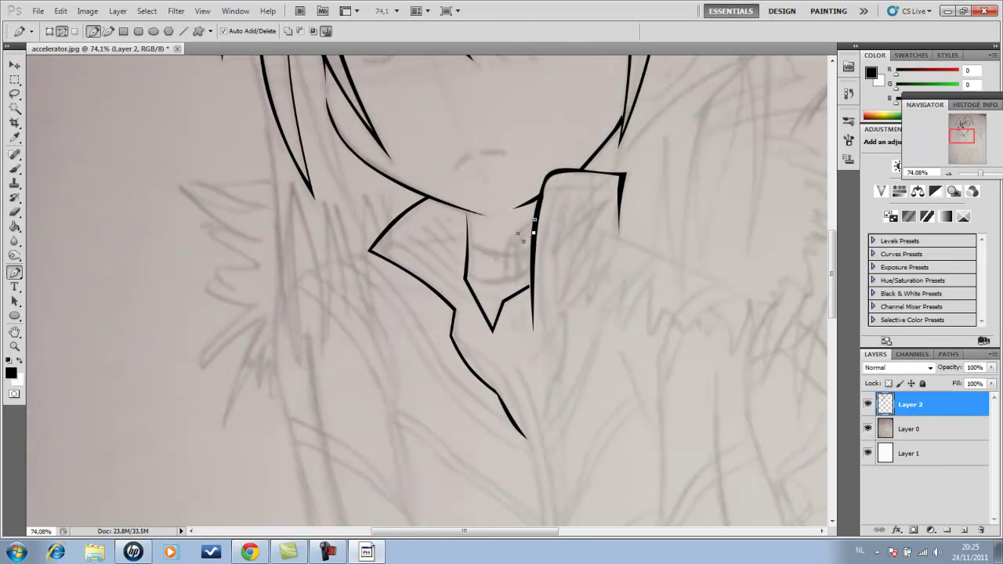
Stroke the small buckle outline and its second edge in black
scroll(426, 252, "up", 3)
right_click(619, 181)
left_click(649, 265)
key("Return")
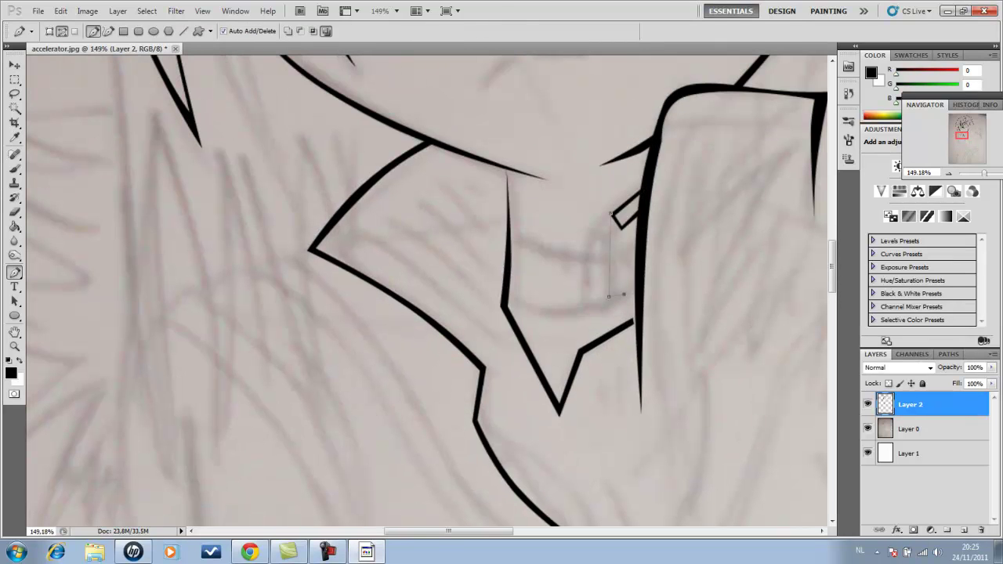
right_click(617, 110)
left_click(501, 258)
key("Return")
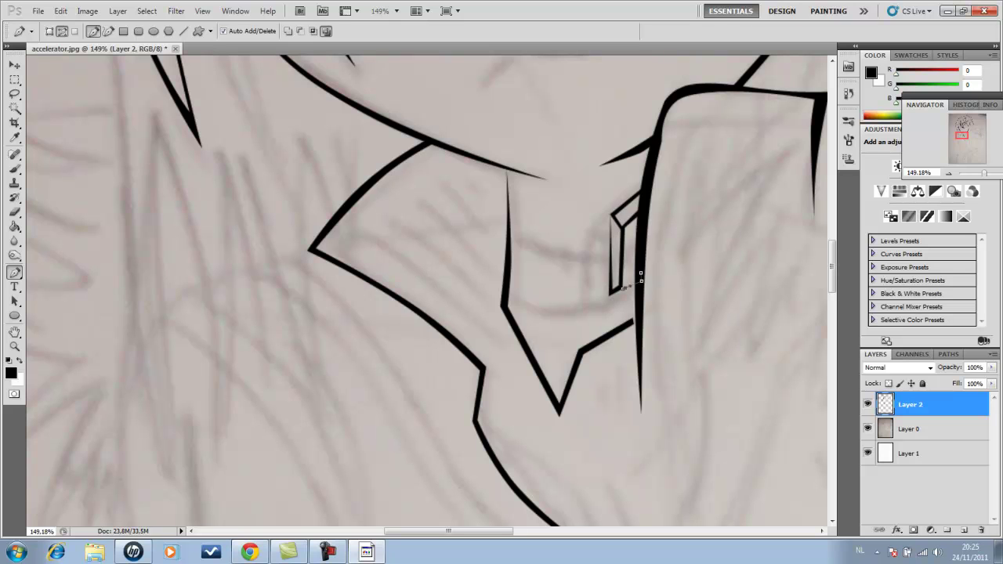
Outline the choker band around the neck as a closed path
scroll(638, 278, "up", 1)
left_click(510, 236)
left_click(559, 256)
left_click(610, 250)
left_click(504, 314)
left_click_drag(566, 324, 581, 324)
left_click(509, 236)
Fill the choker band path solid black and clear the finished path
right_click(576, 253)
right_click(581, 209)
left_click(624, 295)
key("Return")
key("ctrl+0")
scroll(533, 282, "up", 5)
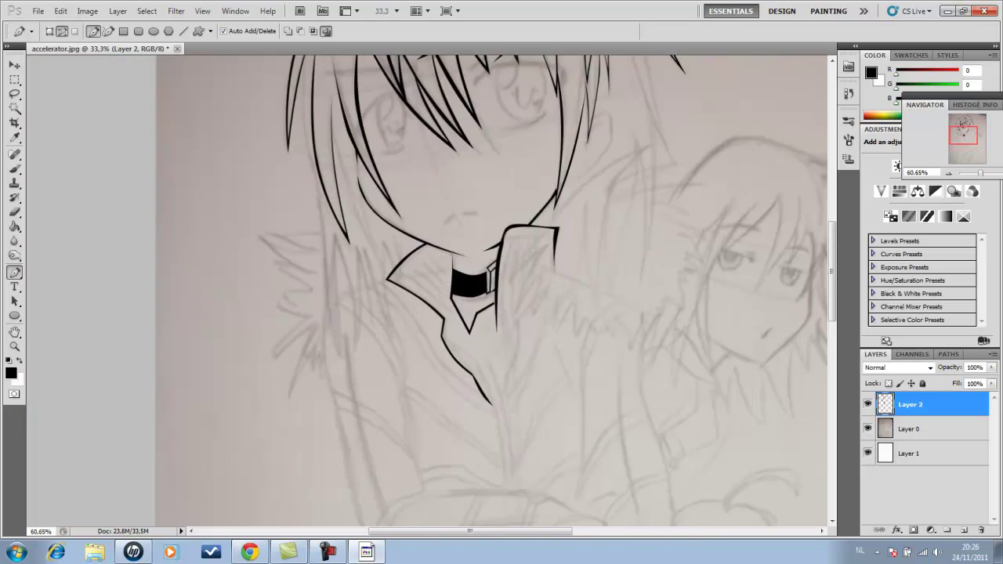
scroll(533, 282, "up", 3)
scroll(439, 290, "down", 3)
scroll(439, 290, "down", 2)
Trace the first strand along the left hair and fill it black
left_click(284, 145)
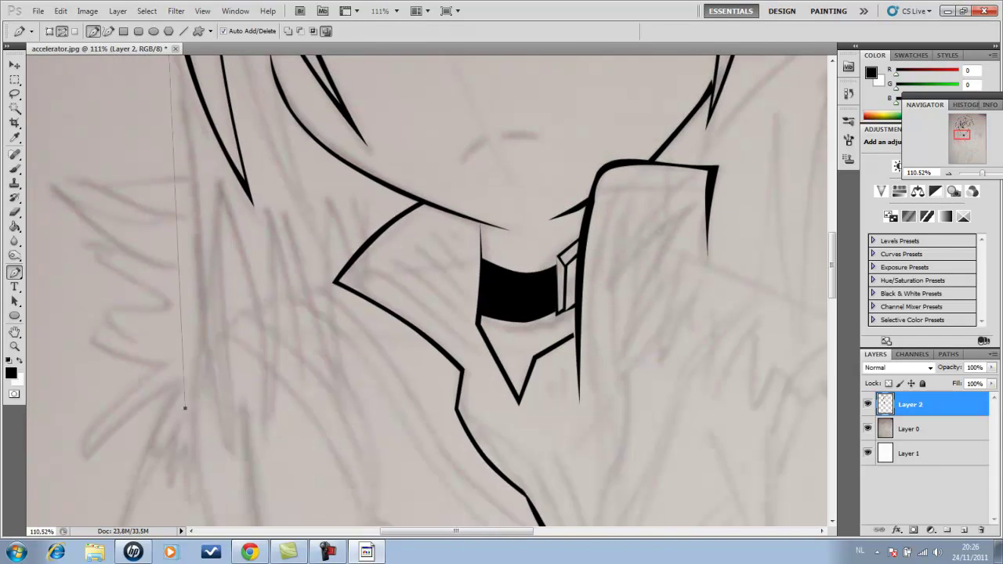
left_click(298, 245)
left_click(294, 355)
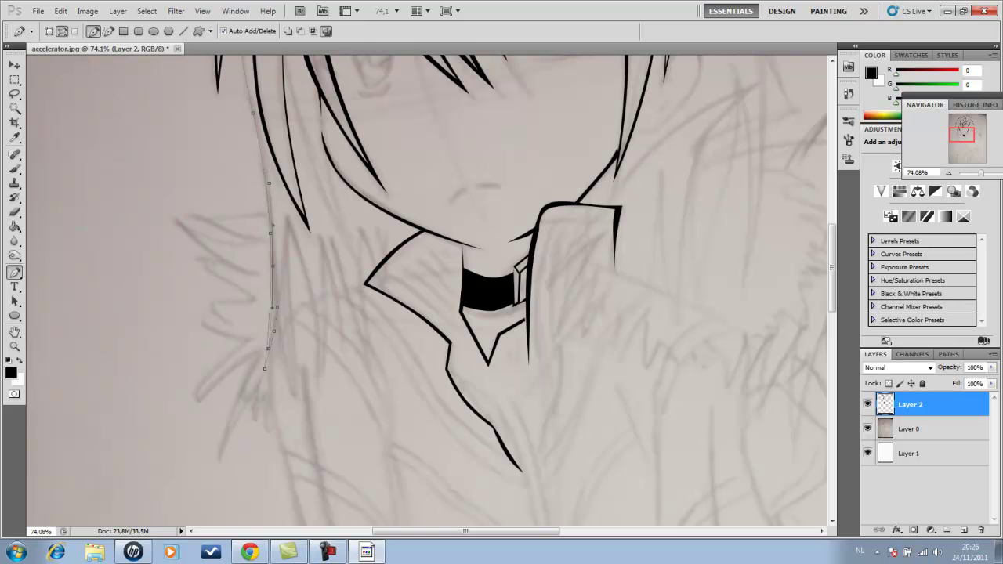
scroll(250, 196, "up", 4)
left_click(239, 193)
right_click(243, 104)
left_click(274, 168)
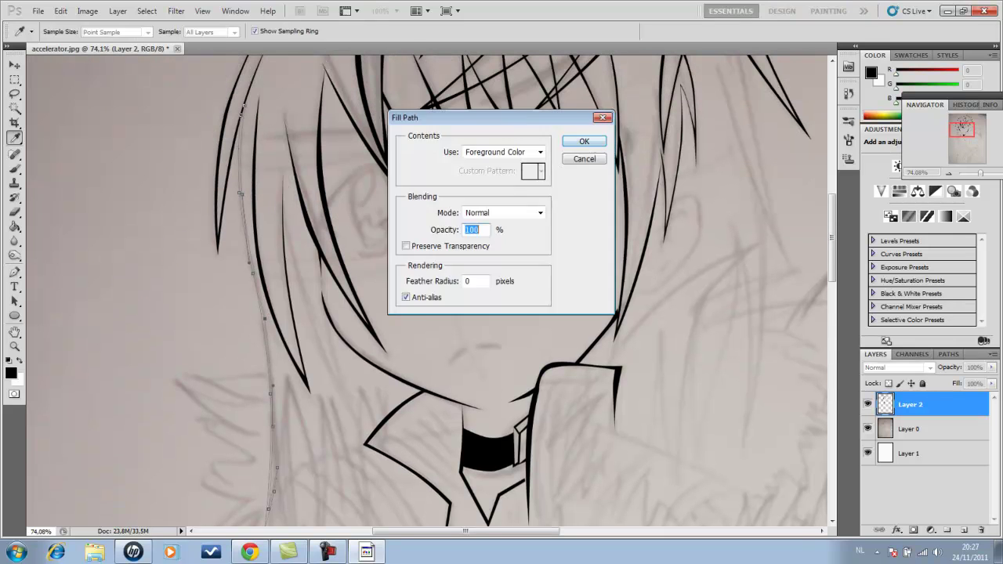
key("Return")
Outline the next curved hair strand and fill it black
scroll(275, 227, "down", 5)
left_click(317, 350)
left_click(323, 302)
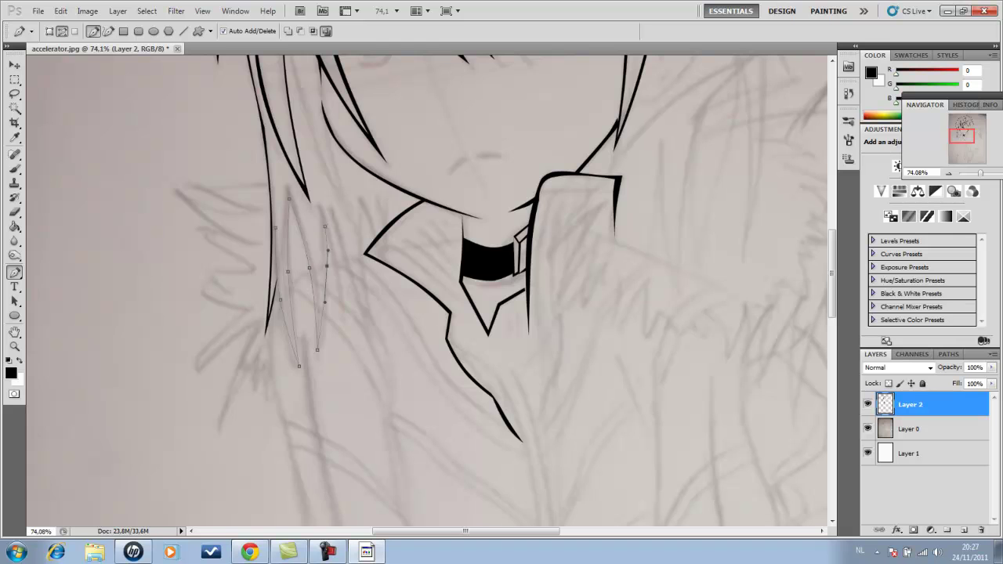
scroll(253, 314, "up", 4)
left_click_drag(384, 197, 368, 259)
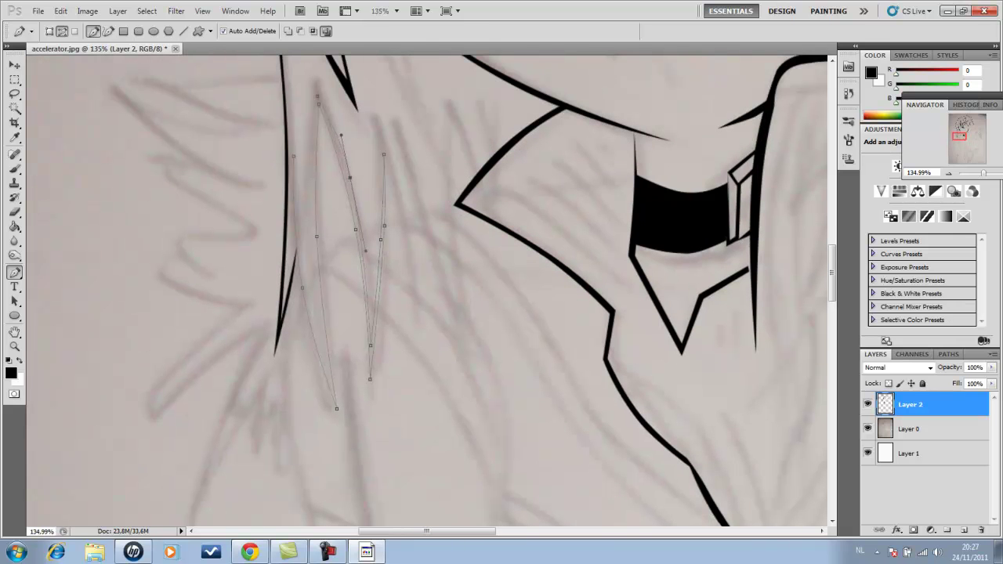
right_click(368, 235)
left_click(399, 300)
key("Return")
Zigzag a path into two more hair strands and fill them black
scroll(435, 314, "up", 1)
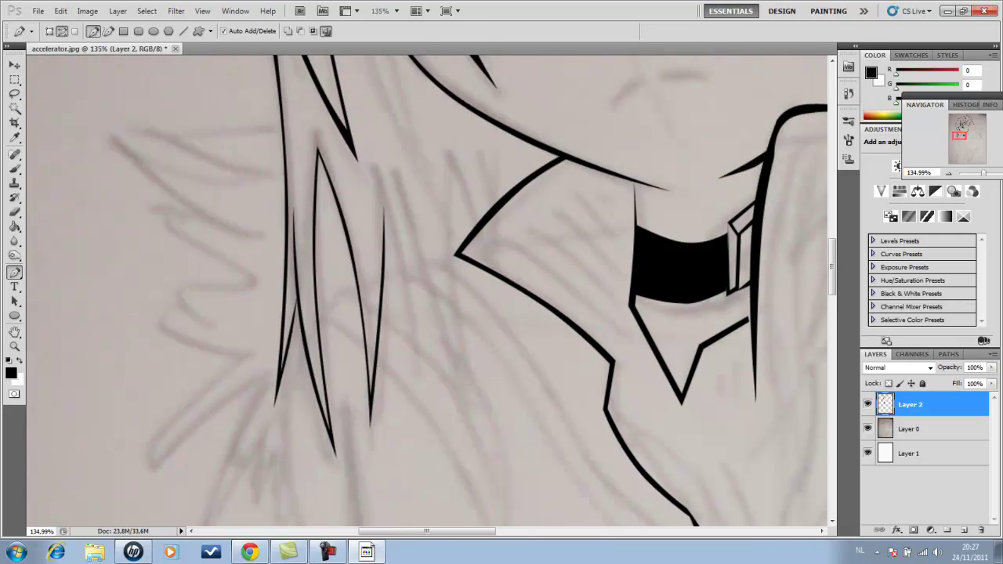
left_click(408, 286)
left_click(416, 373)
left_click(397, 153)
left_click(462, 369)
left_click(456, 149)
left_click_drag(422, 241, 440, 290)
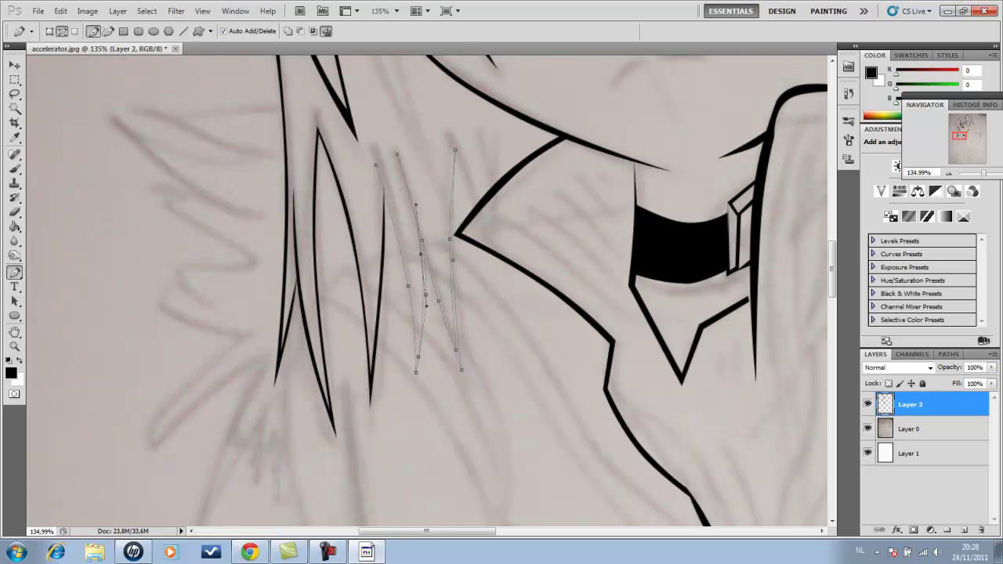
scroll(440, 290, "up", 1)
right_click(377, 286)
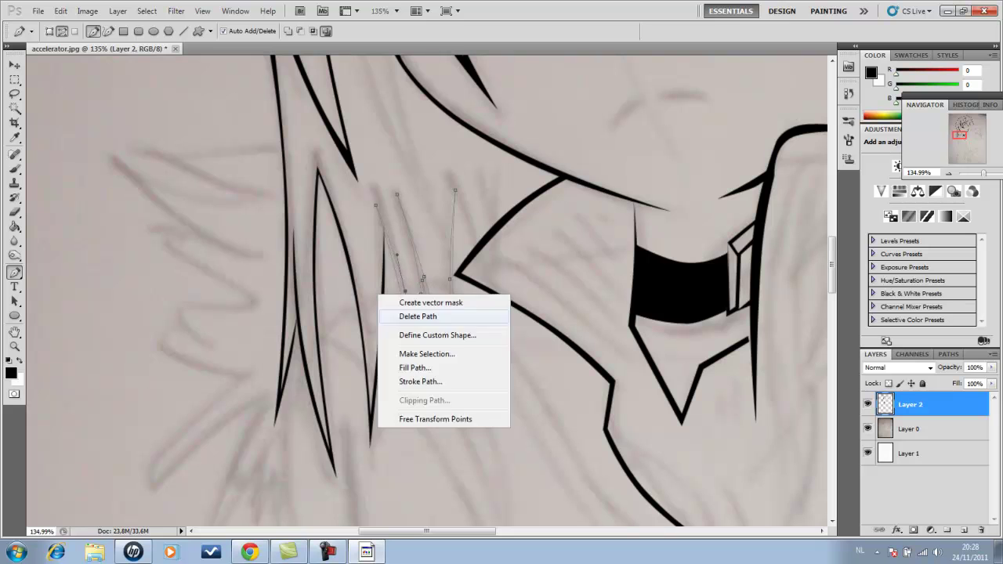
left_click(408, 369)
key("Return")
Outline a hair spike pointing left and fill it black
scroll(407, 369, "up", 1)
scroll(331, 137, "down", 3)
scroll(332, 137, "up", 2)
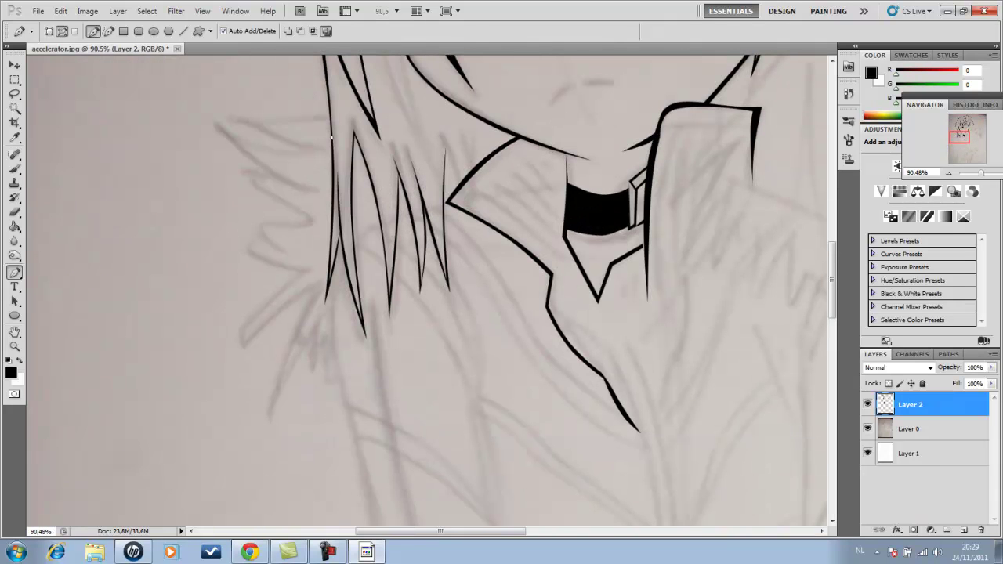
left_click(216, 122)
left_click(259, 172)
left_click_drag(301, 159, 305, 159)
right_click(263, 110)
left_click(314, 232)
Add a curved lower hair spike and fill it black
scroll(439, 282, "down", 1)
left_click(247, 169)
scroll(439, 290, "up", 2)
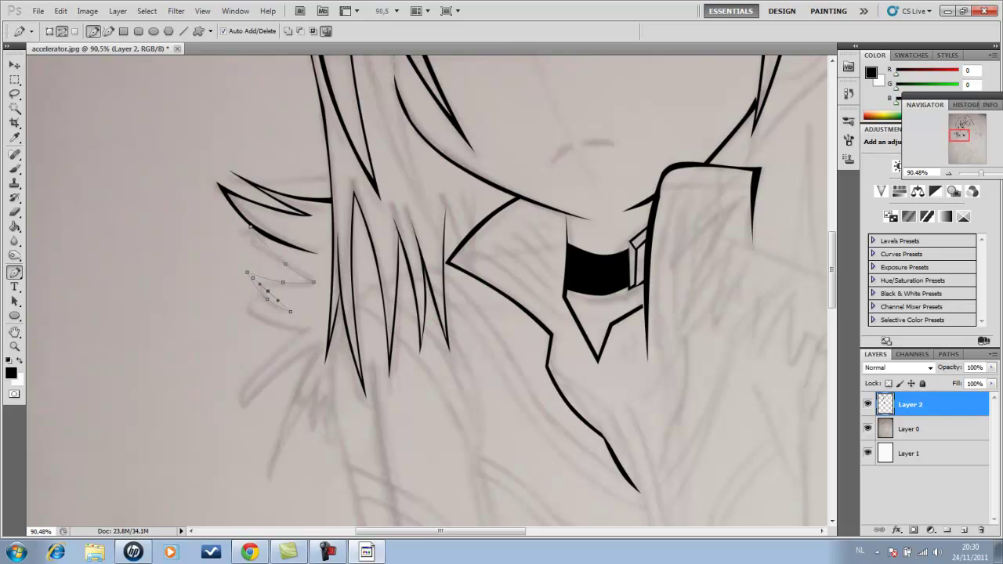
scroll(253, 227, "down", 1)
scroll(270, 160, "down", 1)
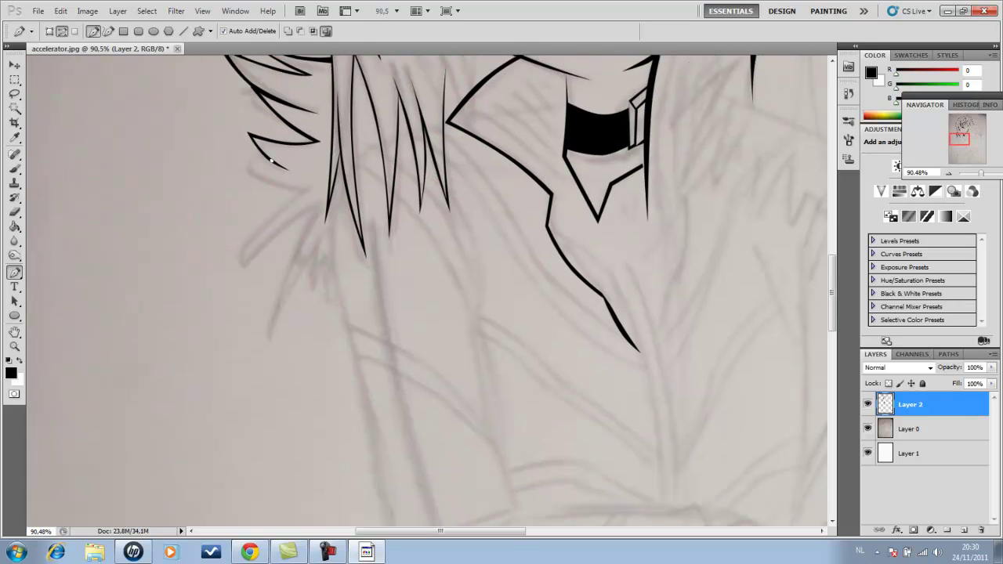
left_click_drag(295, 226, 317, 217)
right_click(283, 227)
key("Return")
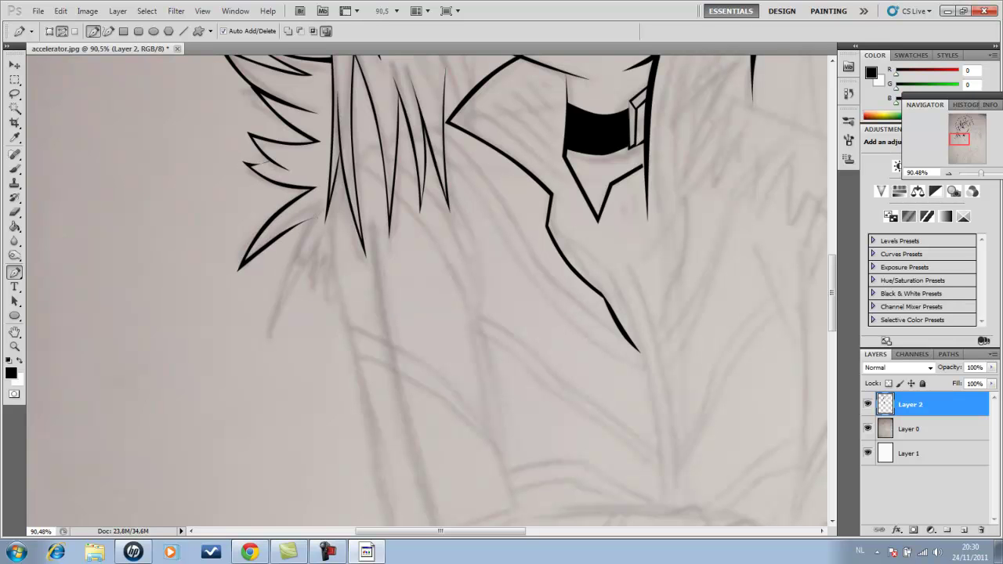
Outline another spike with small strands below it and fill it black
left_click(287, 261)
left_click(268, 337)
left_click(322, 246)
left_click(331, 277)
left_click(327, 300)
key("ctrl+plus")
left_click(277, 292)
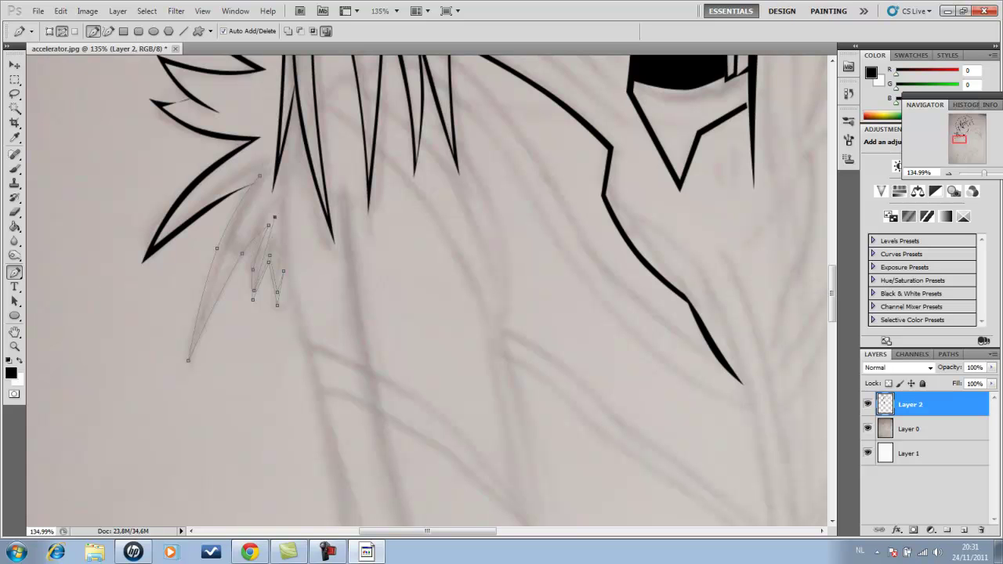
right_click(207, 224)
left_click(235, 293)
key("Return")
scroll(235, 293, "down", 5)
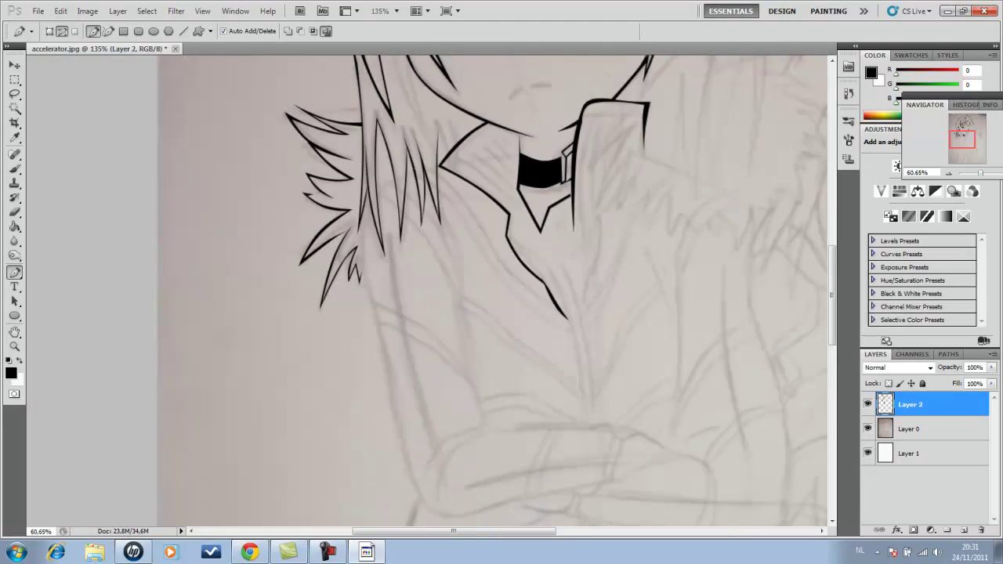
Fill the outline of the right hair strand with solid black
scroll(502, 290, "up", 3)
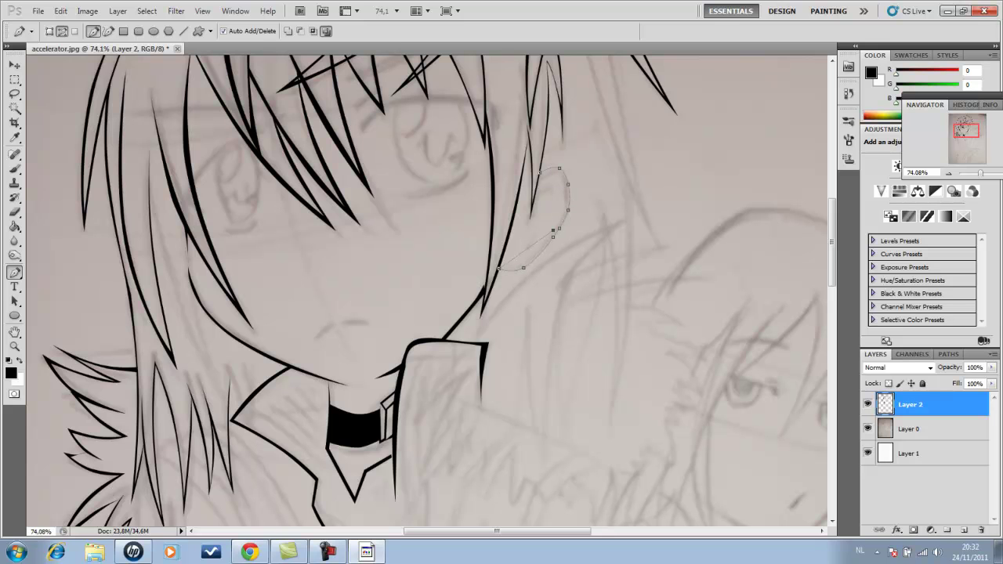
key("Return")
scroll(430, 290, "up", 3)
left_click_drag(604, 123, 629, 250)
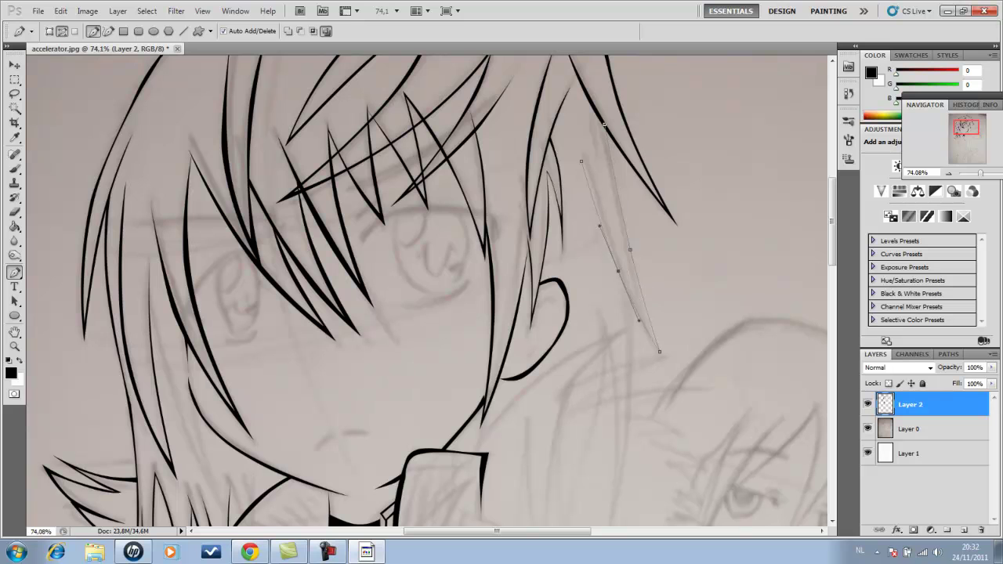
right_click(629, 250)
key("Return")
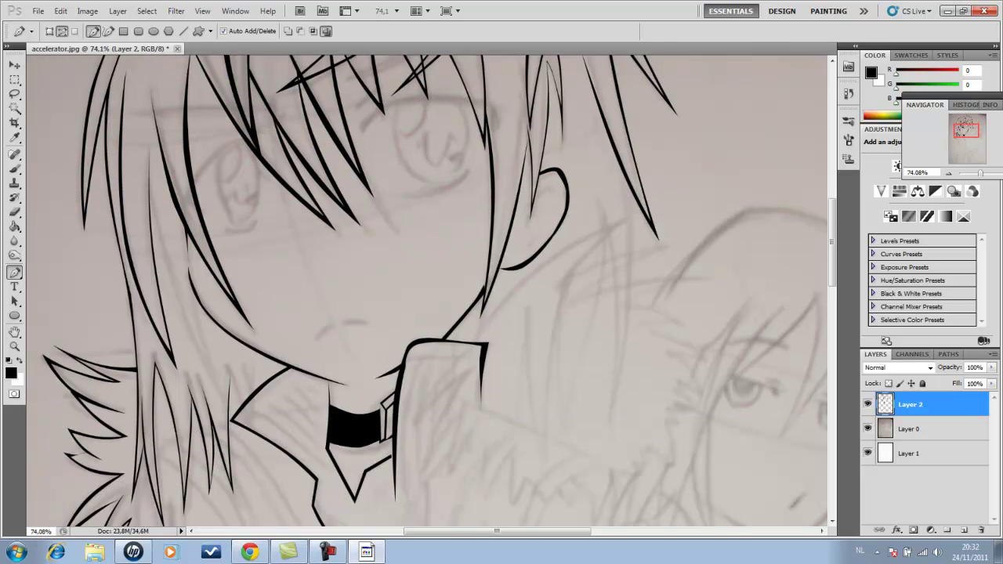
Trace a second narrow strand beside it and fill it black
scroll(501, 290, "down", 3)
key("p")
left_click_drag(627, 158, 633, 235)
right_click(574, 211)
left_click(611, 235)
Ink another curved strand hanging over the raised hand in solid black
scroll(501, 290, "down", 3)
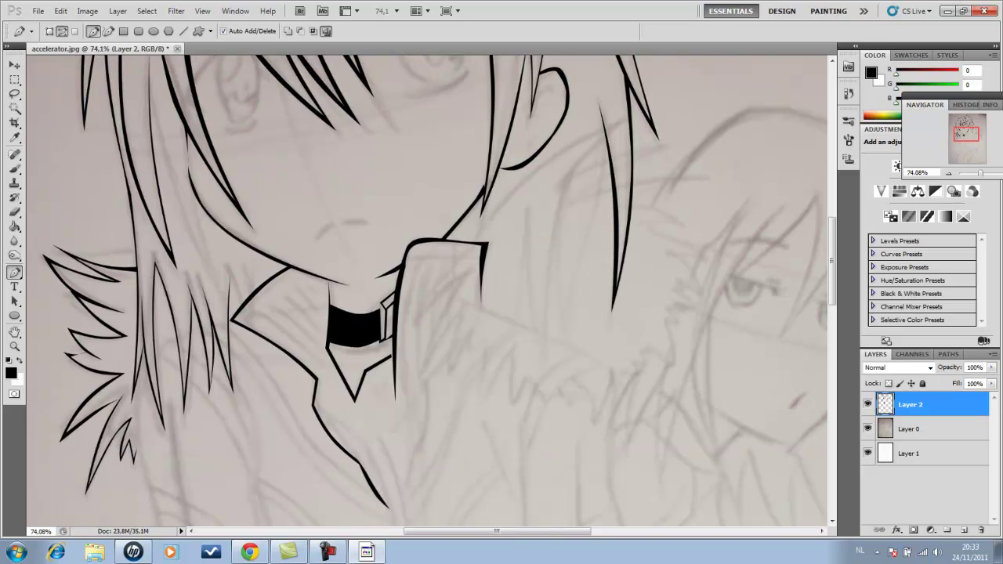
scroll(431, 290, "down", 1)
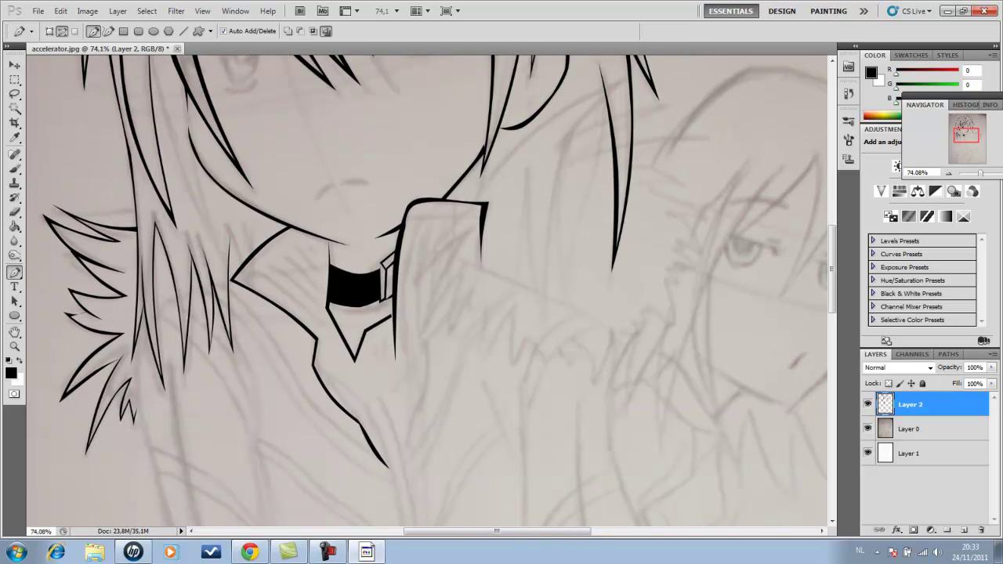
scroll(431, 290, "up", 1)
left_click_drag(540, 336, 539, 317)
left_click_drag(574, 149, 554, 201)
right_click(531, 190)
left_click(537, 274)
key("Return")
Trace a longer tapered strand further right and fill it black
left_click(554, 220)
left_click(567, 327)
left_click_drag(592, 201, 597, 237)
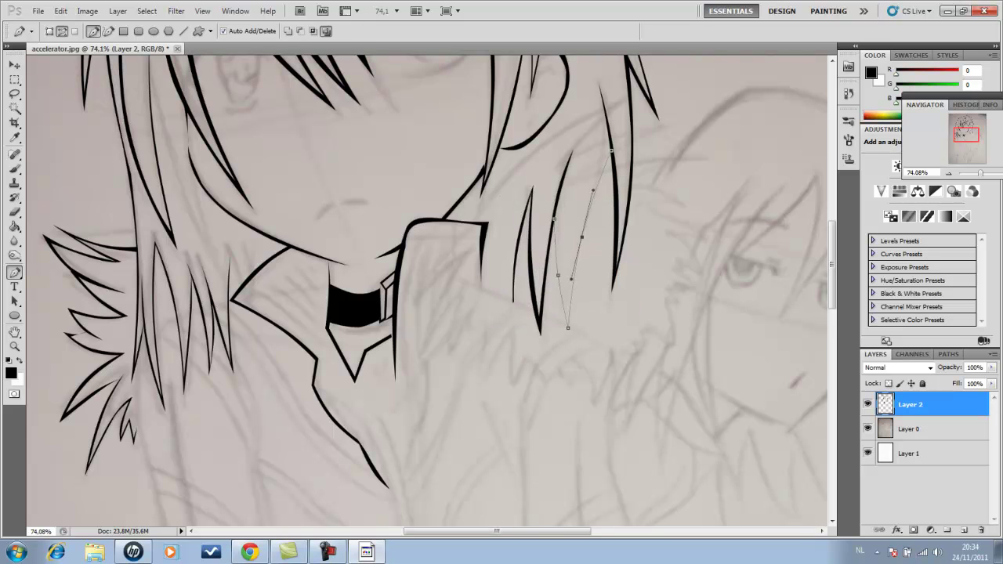
scroll(592, 235, "up", 5)
left_click_drag(594, 390, 579, 375)
left_click(616, 300)
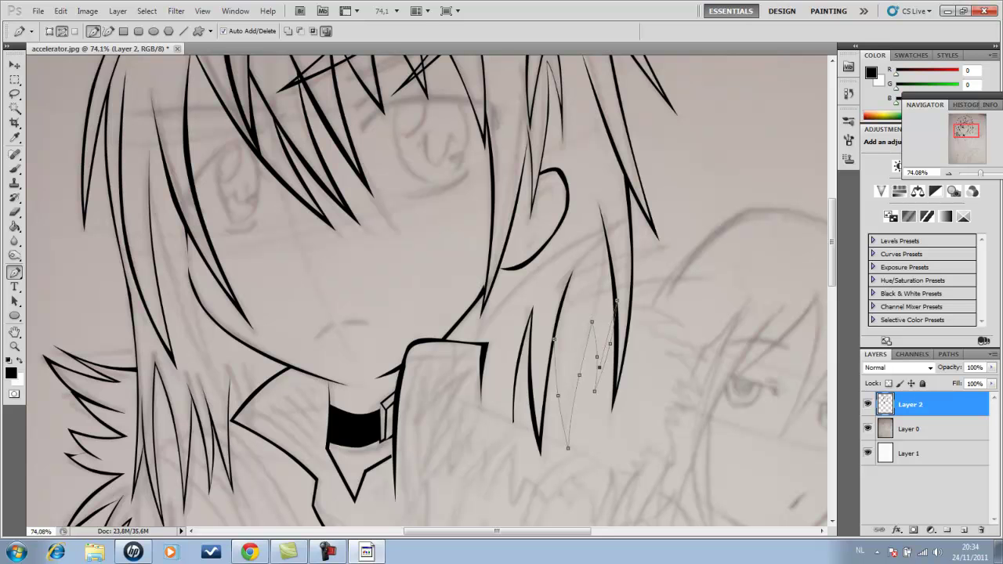
left_click_drag(554, 339, 558, 368)
right_click(558, 368)
left_click(565, 451)
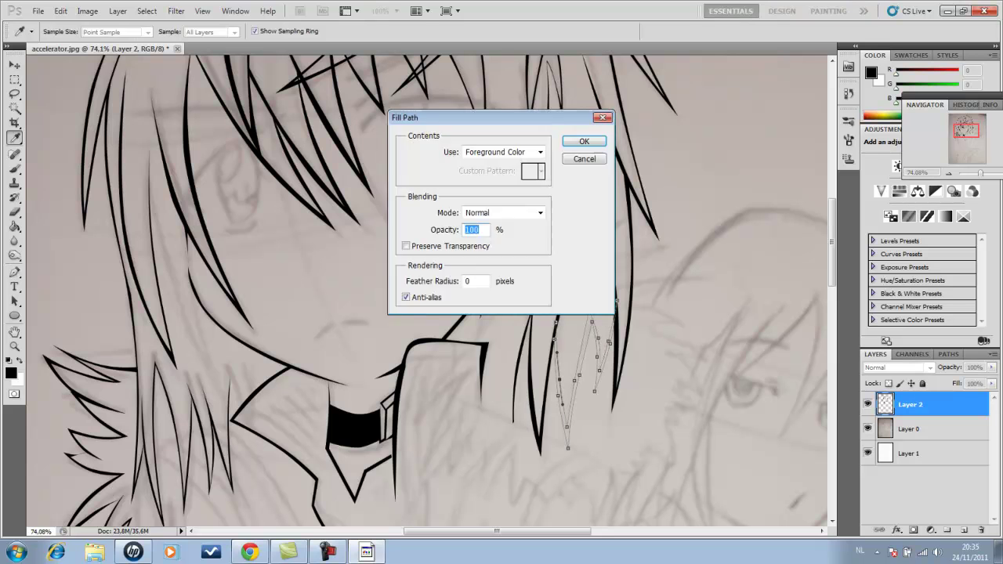
key("Return")
Add a strand path toward the middle of the hair and fill it black
scroll(558, 368, "down", 3)
scroll(557, 368, "down", 3)
scroll(558, 368, "up", 4)
scroll(558, 368, "down", 6)
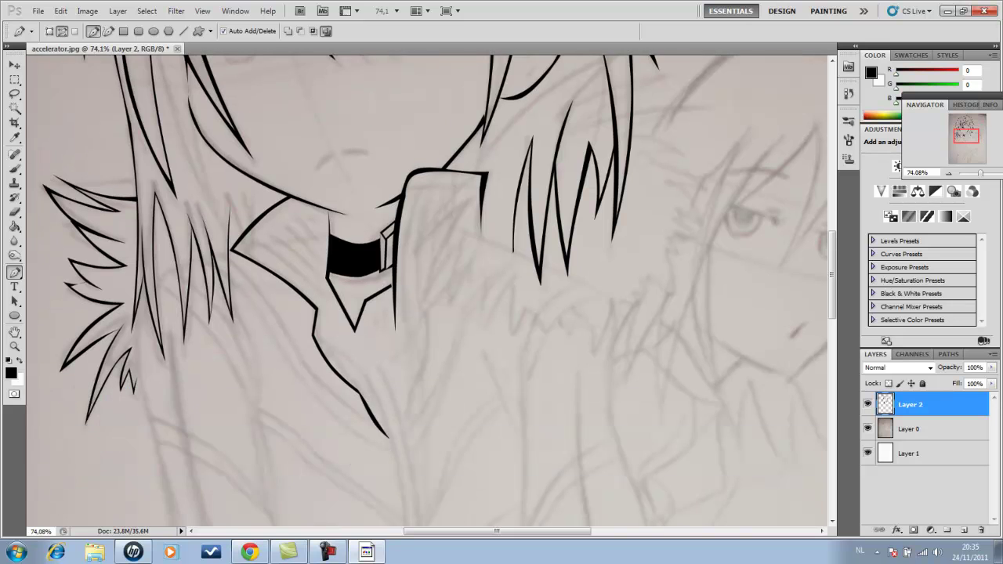
scroll(431, 290, "down", 1)
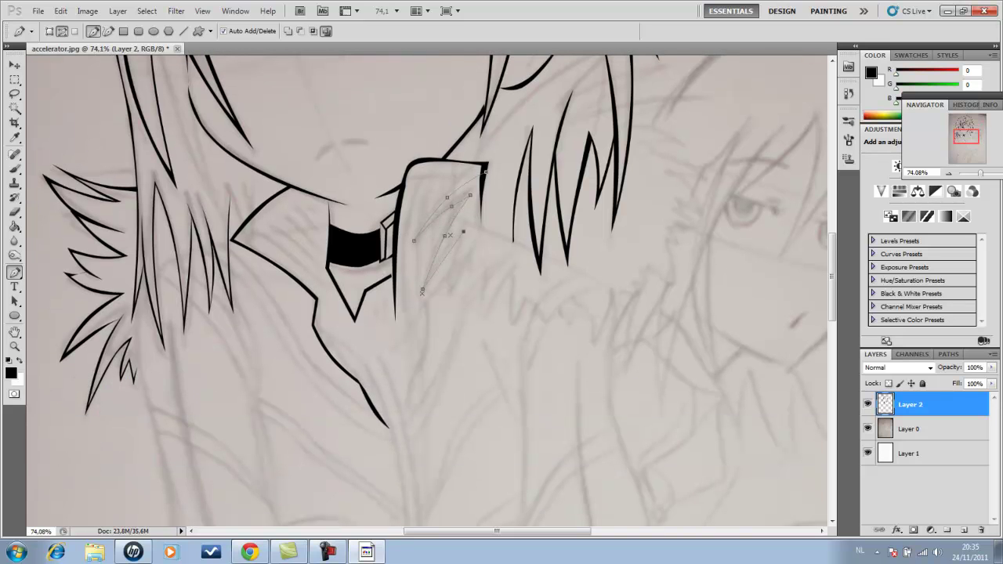
scroll(438, 272, "up", 2)
scroll(438, 272, "up", 6)
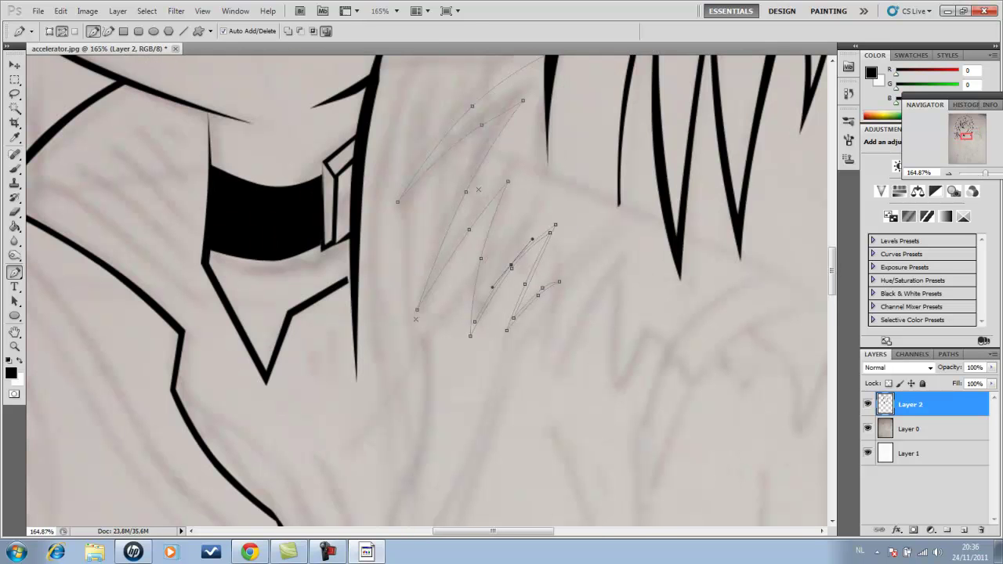
left_click(430, 285)
scroll(470, 290, "up", 2)
left_click(429, 207)
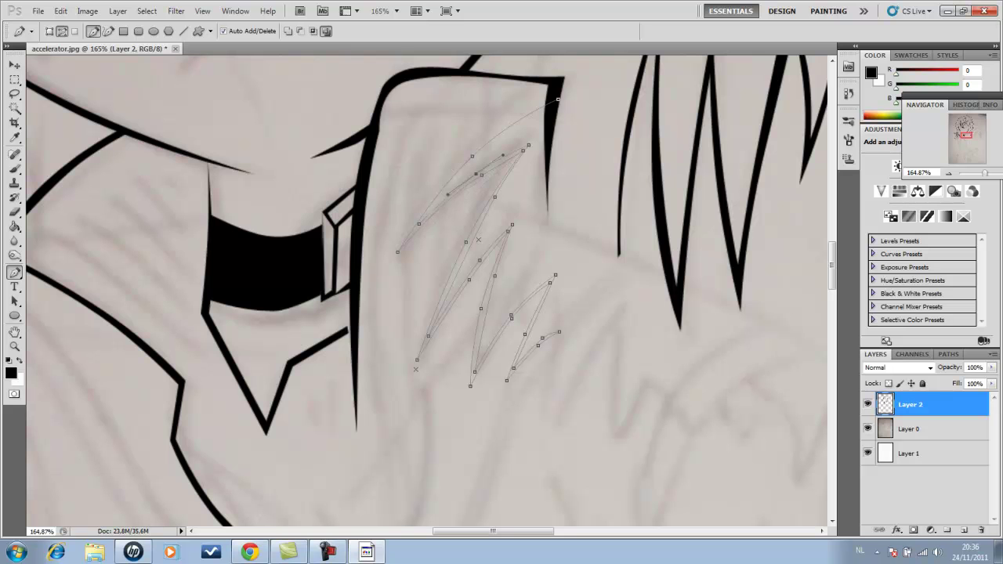
right_click(548, 182)
left_click(593, 279)
key("Return")
Shape a curved strand following the hair line and ink it black
scroll(593, 280, "down", 15)
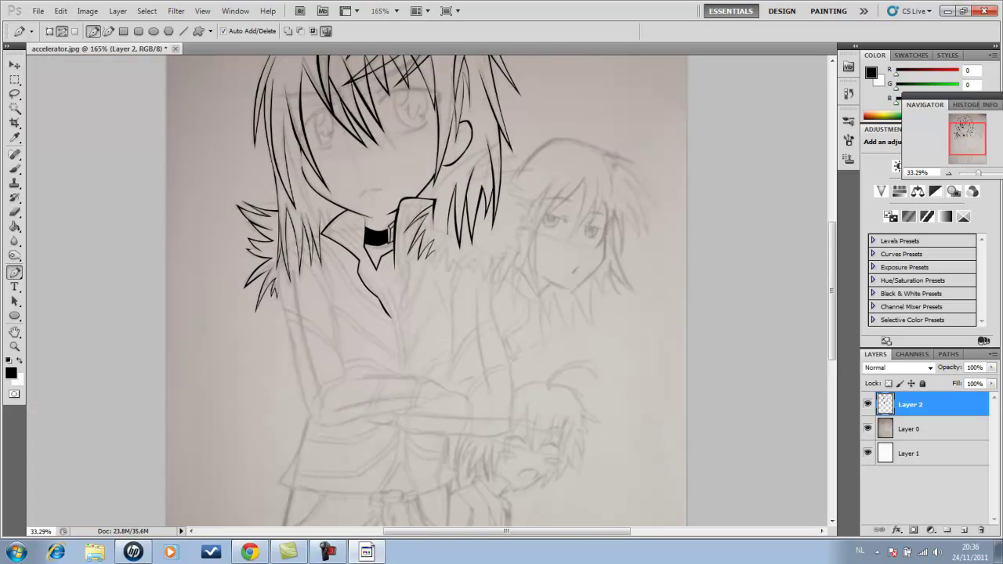
scroll(438, 241, "up", 3)
scroll(438, 240, "up", 2)
left_click_drag(441, 144, 445, 109)
left_click_drag(450, 180, 470, 197)
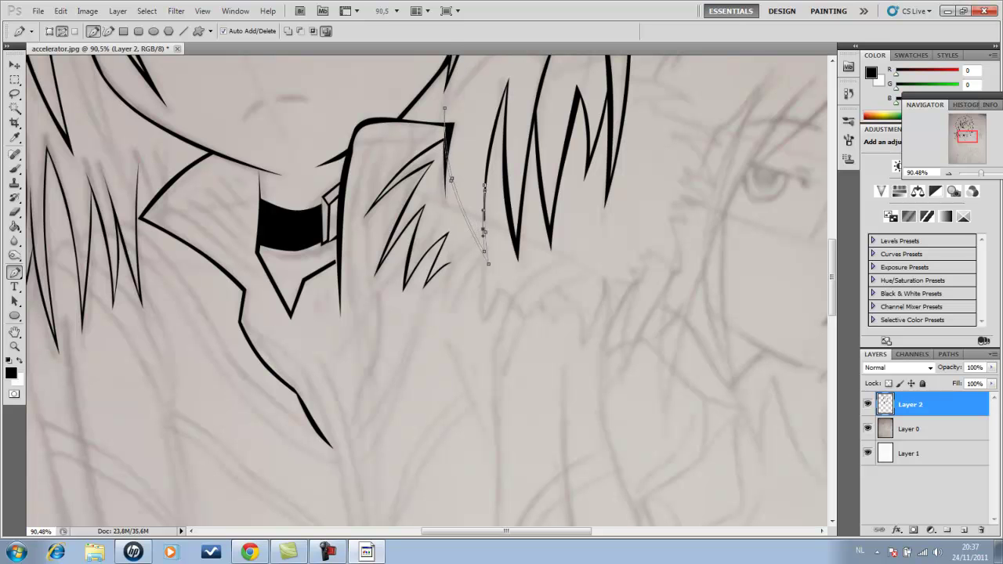
scroll(483, 232, "up", 3)
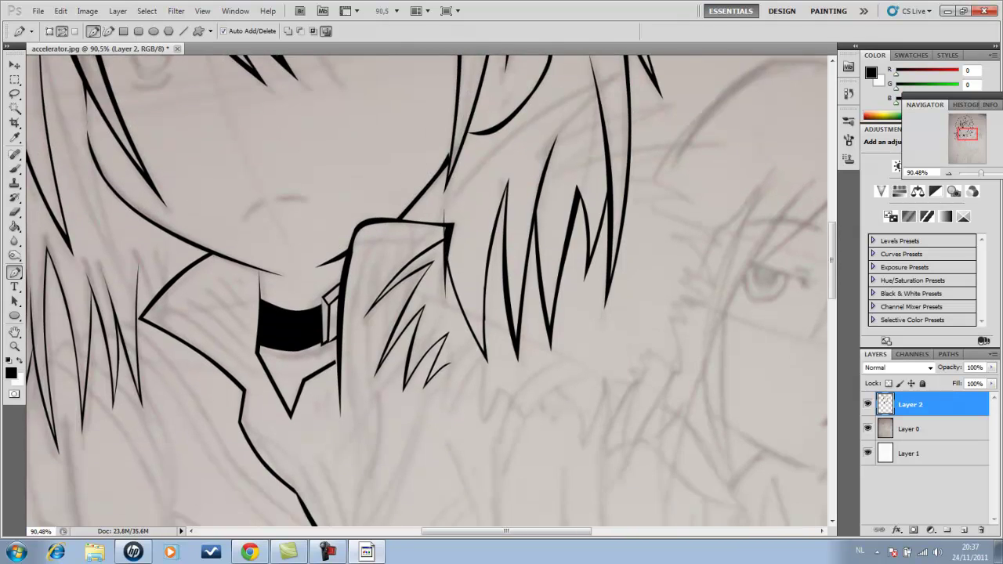
key("ctrl+0")
scroll(476, 207, "up", 3)
scroll(476, 207, "up", 2)
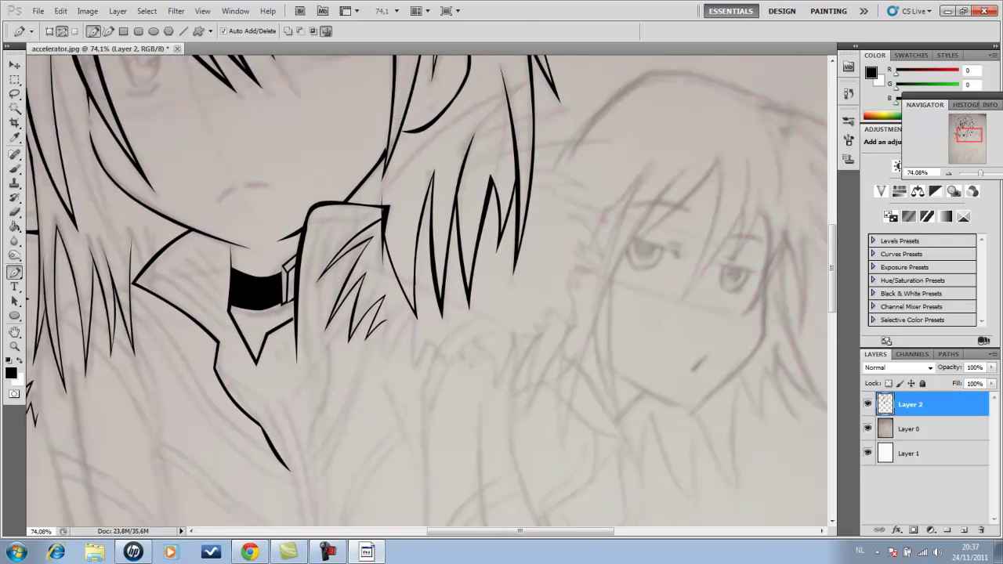
left_click(473, 115)
Trace the next tapered hair spike and fill it solid black
scroll(513, 97, "up", 4)
scroll(514, 97, "up", 2)
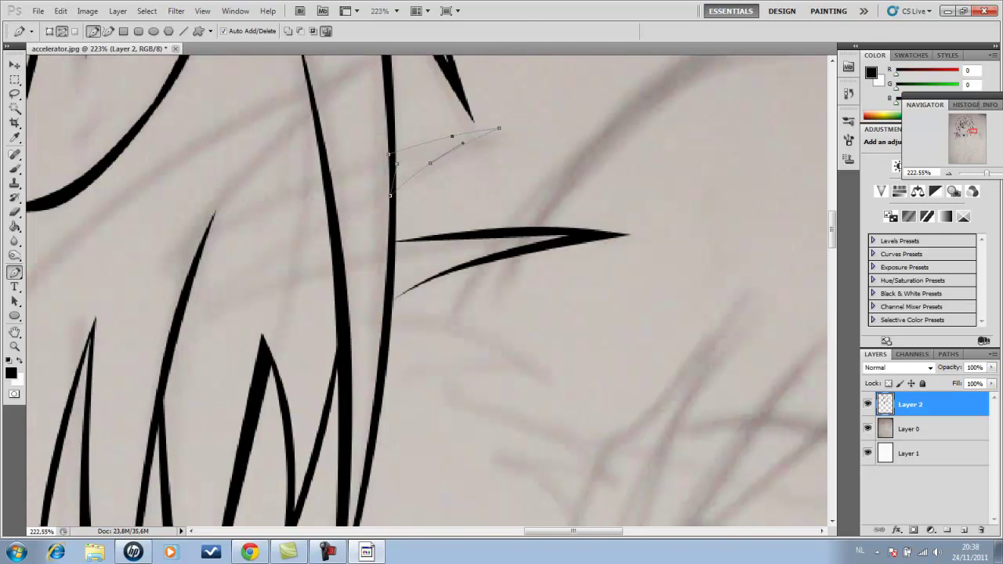
scroll(499, 133, "down", 1)
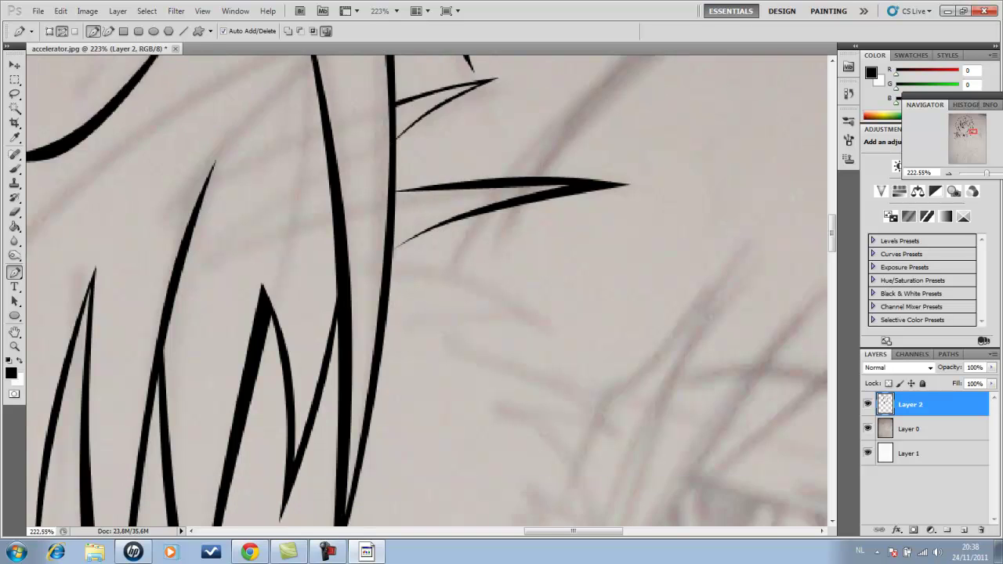
scroll(499, 133, "down", 3)
scroll(499, 133, "up", 1)
left_click_drag(475, 173, 506, 172)
left_click_drag(533, 279, 508, 215)
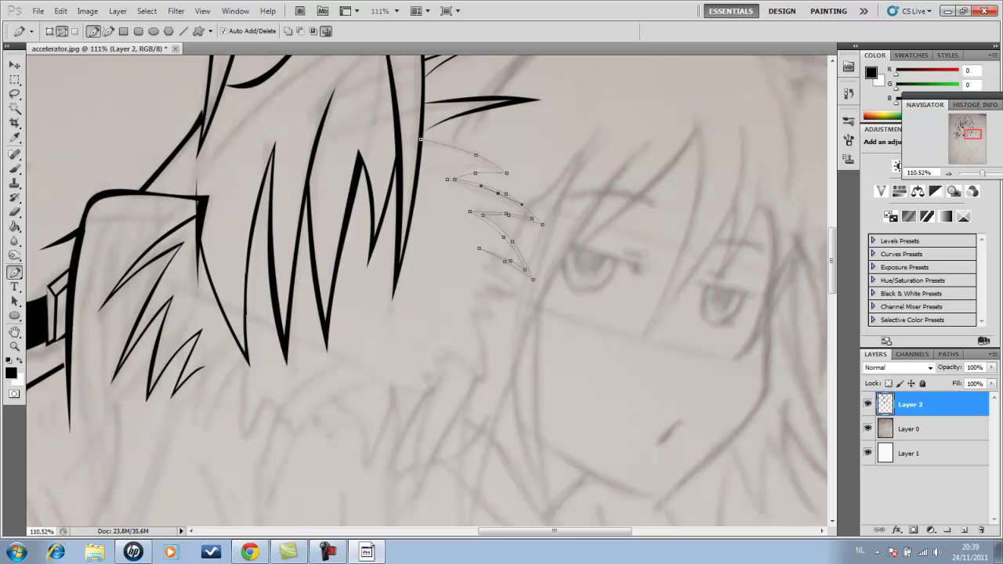
scroll(420, 141, "down", 3)
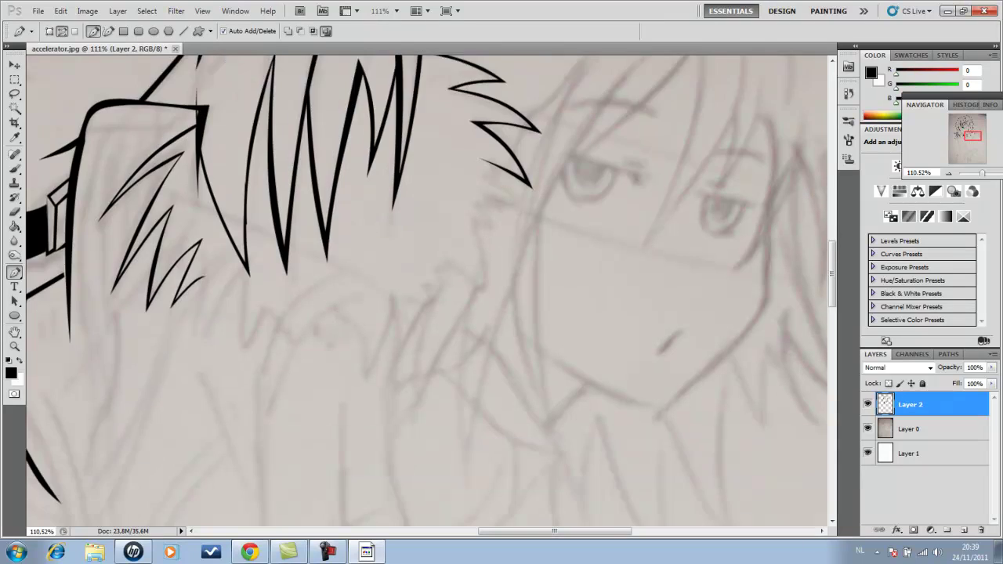
scroll(313, 235, "down", 1)
left_click_drag(204, 252, 197, 294)
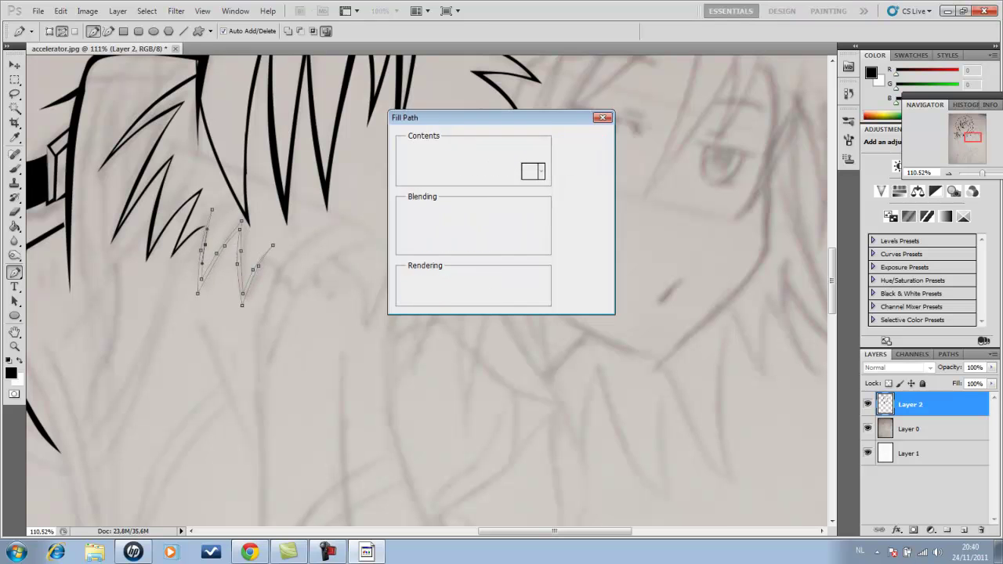
key("Return")
Add one more spike curving upward and fill it solid black
scroll(427, 290, "up", 2)
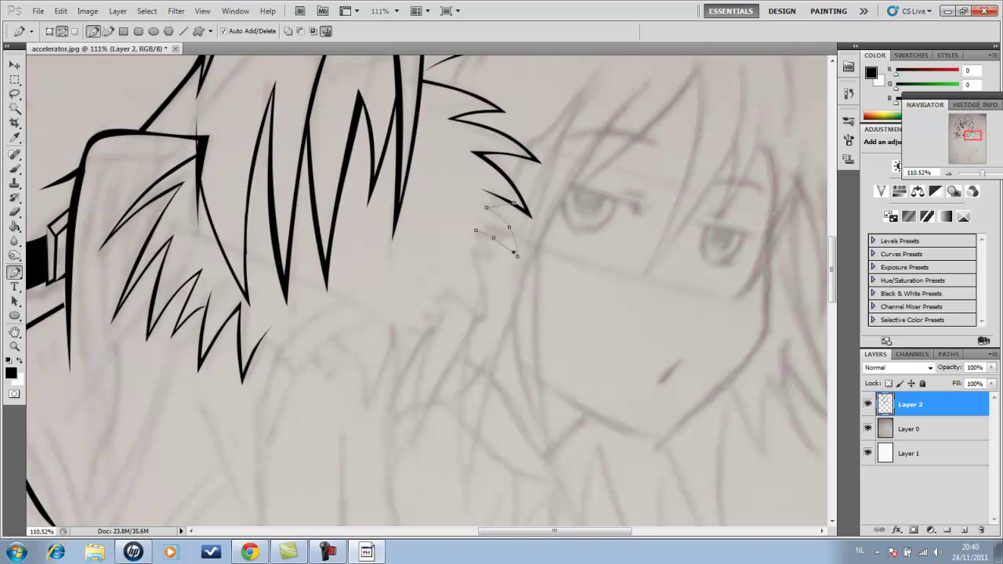
key("Return")
scroll(501, 196, "down", 2)
left_click_drag(476, 174, 492, 178)
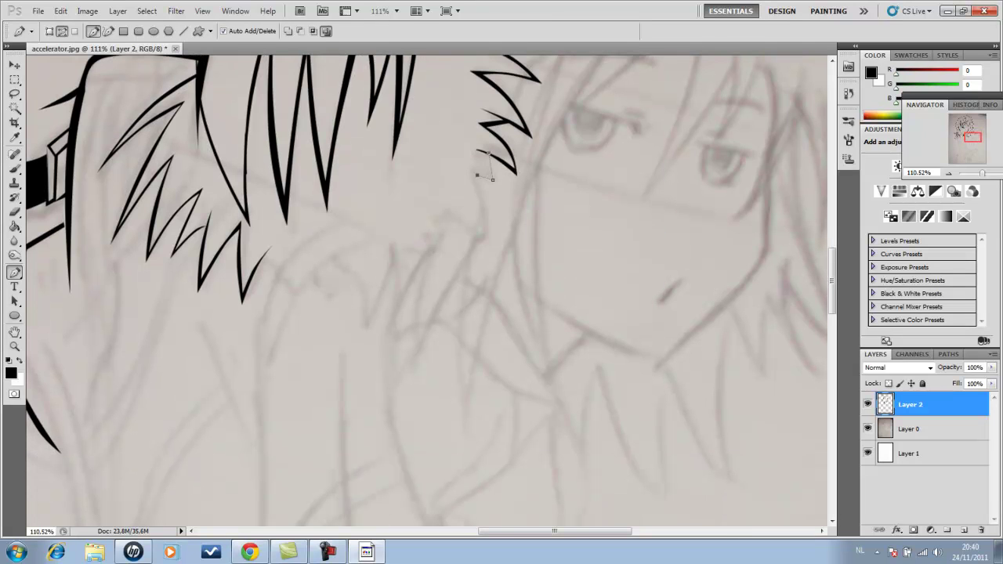
left_click(372, 233)
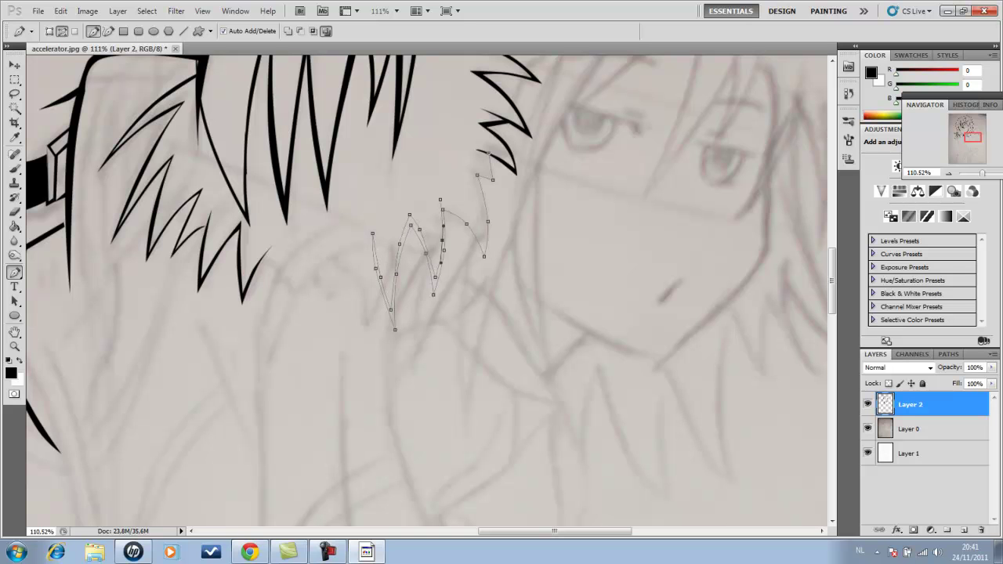
key("Return")
Trace a zigzag row of hair spikes and fill them black
scroll(427, 290, "left", 3)
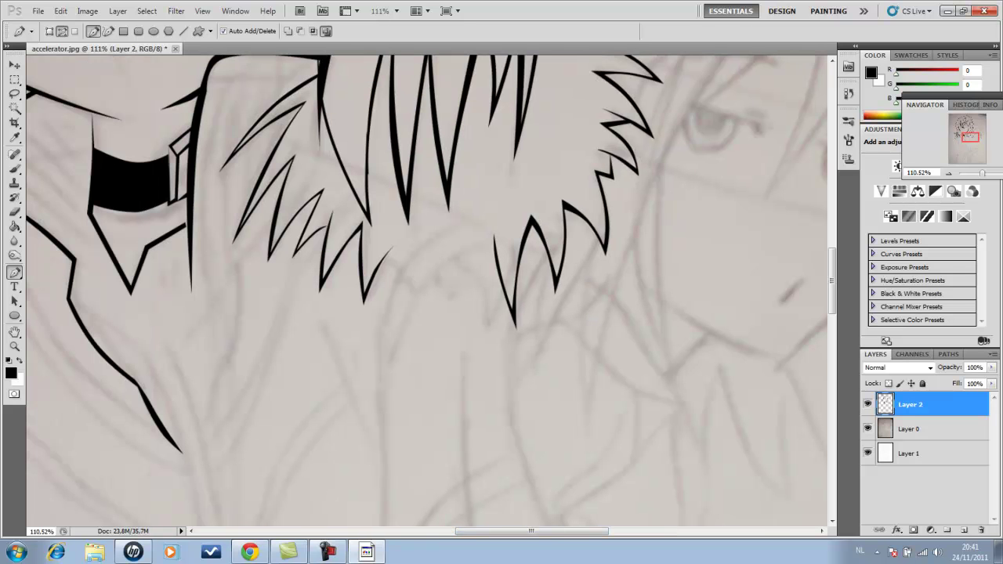
left_click(461, 330)
left_click(453, 231)
left_click(418, 317)
left_click(414, 232)
left_click(393, 264)
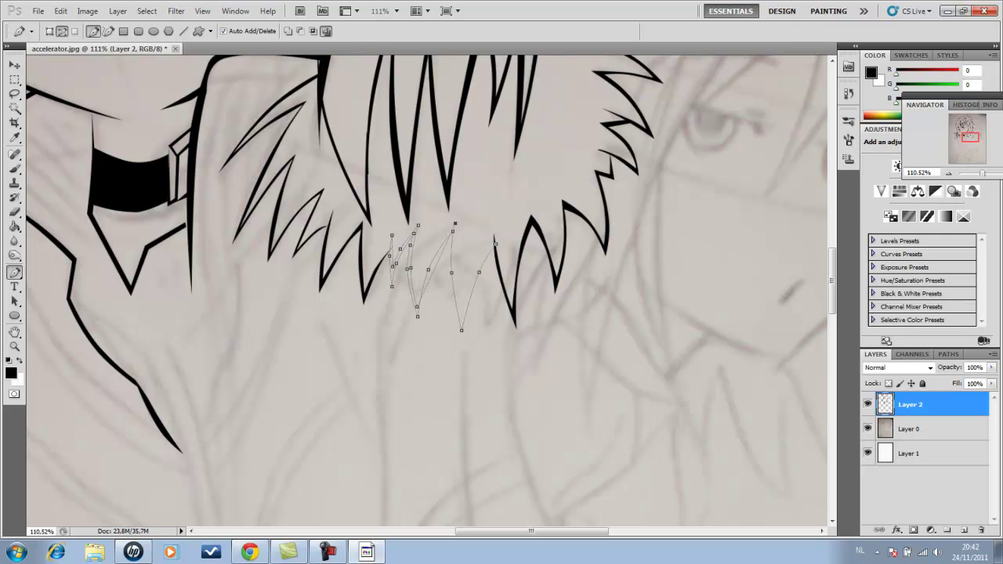
right_click(486, 288)
left_click(510, 350)
key("Return")
Fill the lower-left spike path with black
key("ctrl+0")
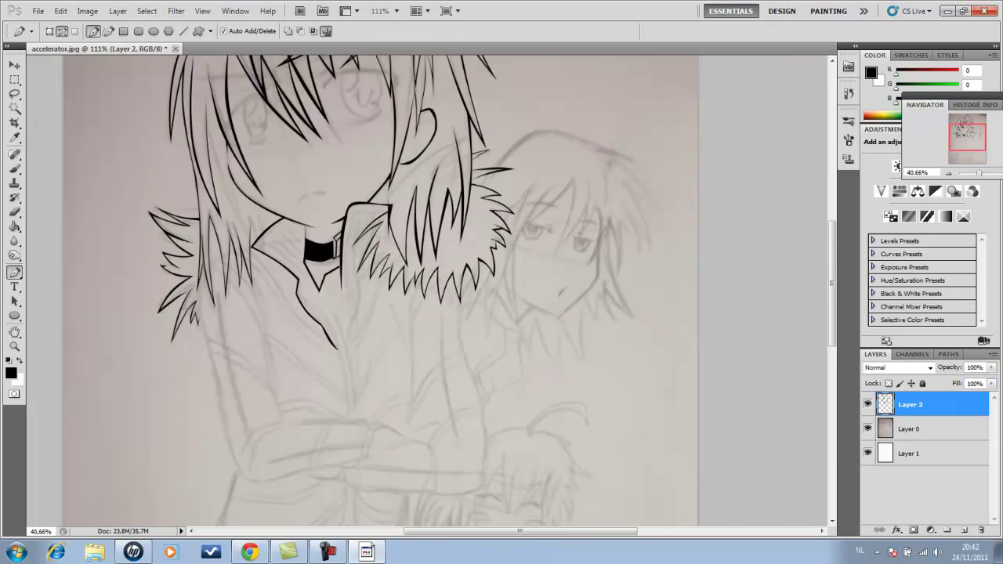
scroll(427, 290, "up", 2)
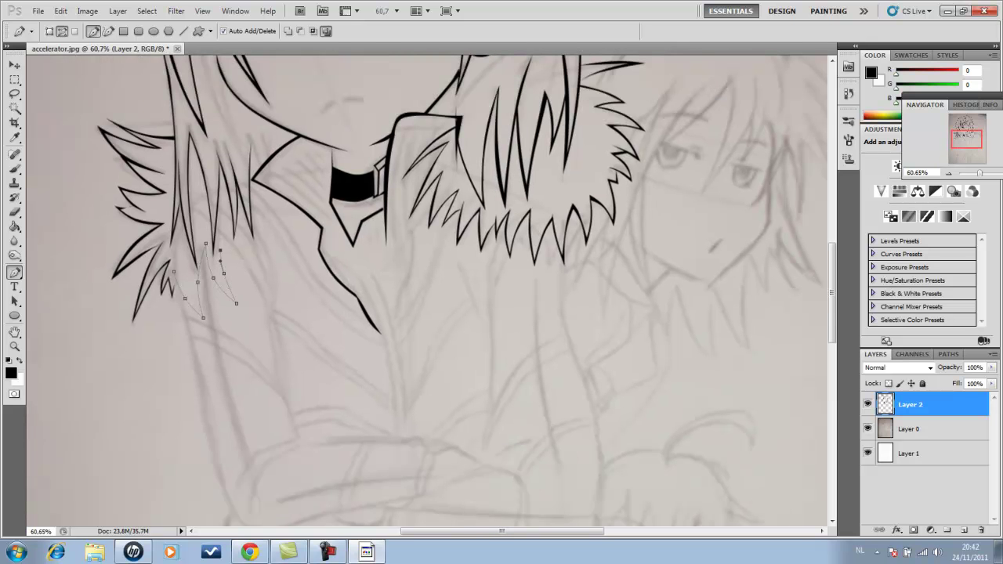
scroll(95, 316, "up", 4)
scroll(95, 316, "up", 1)
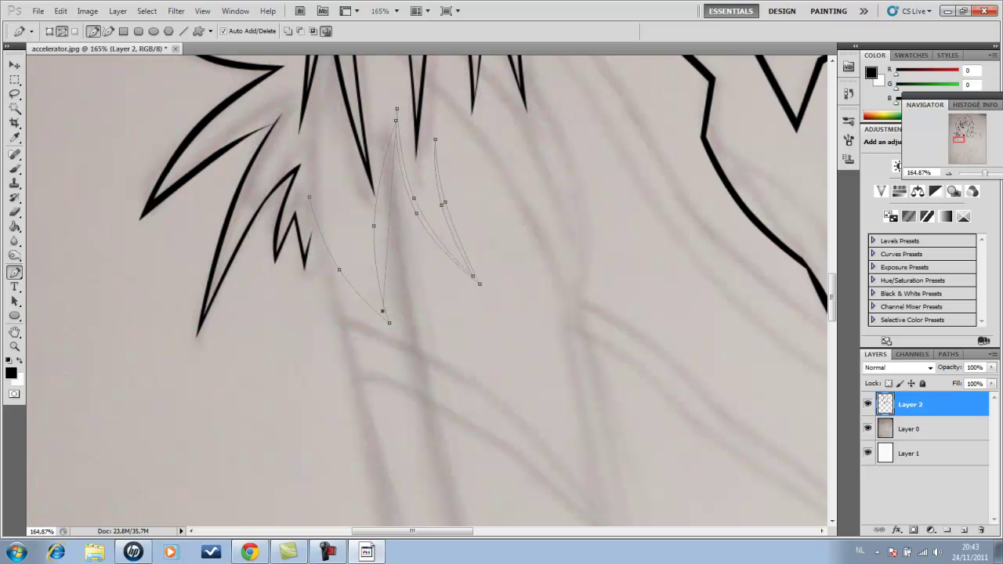
right_click(345, 275)
left_click(368, 336)
key("Return")
scroll(438, 313, "up", 5)
left_click(429, 294)
Lay zigzag spike anchors along the hair's lower edge toward the collar
left_click(485, 369)
left_click(544, 315)
left_click(580, 363)
left_click(566, 254)
left_click(668, 356)
left_click(623, 224)
left_click(705, 284)
left_click(656, 344)
left_click(562, 246)
left_click(574, 310)
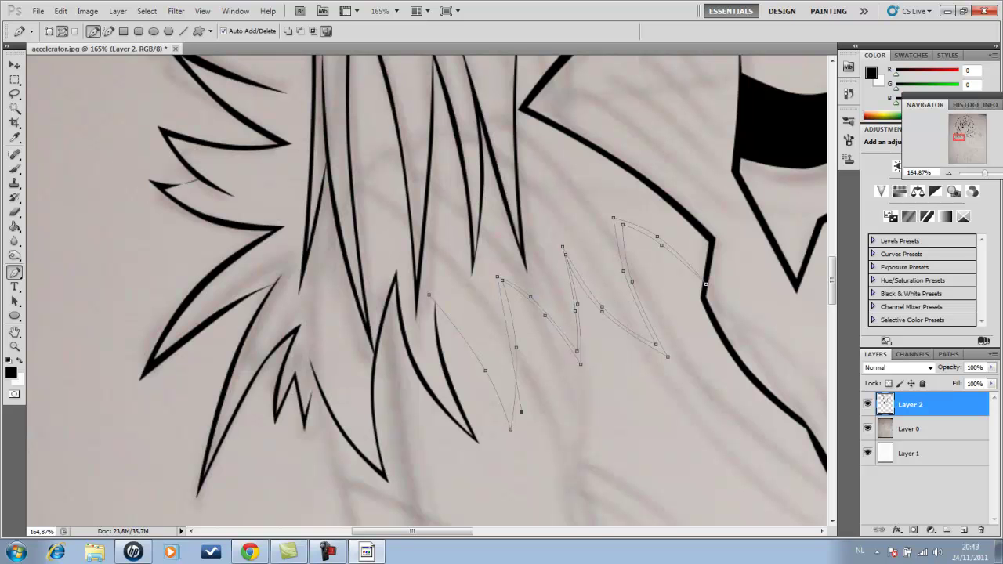
key("ctrl+0")
Hide the sketch to check the lines, then trace the first sleeve stroke and stroke it black
left_click(867, 428)
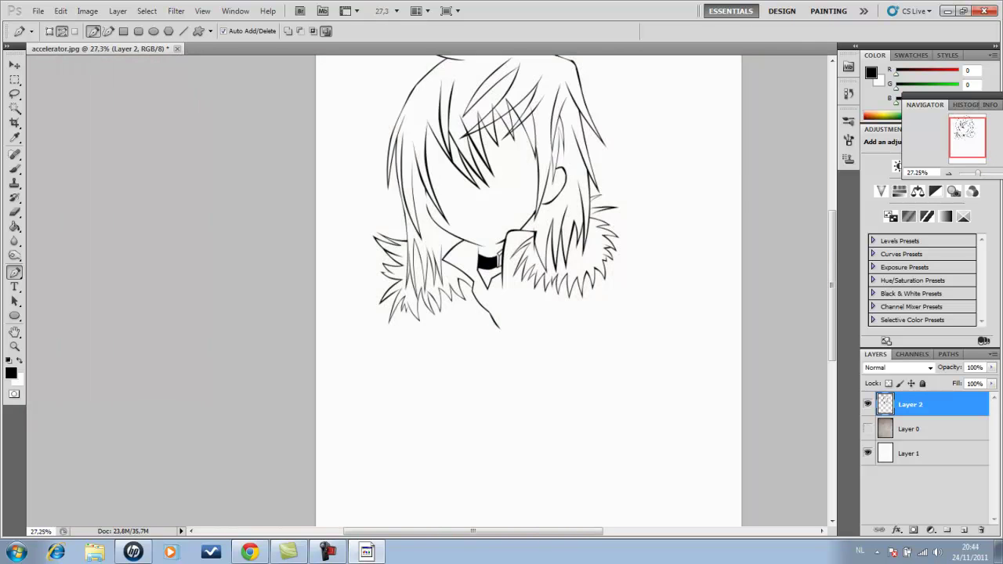
scroll(495, 390, "up", 5)
scroll(314, 314, "up", 2)
left_click(260, 108)
left_click(295, 175)
left_click(349, 435)
left_click(310, 247)
scroll(313, 314, "up", 1)
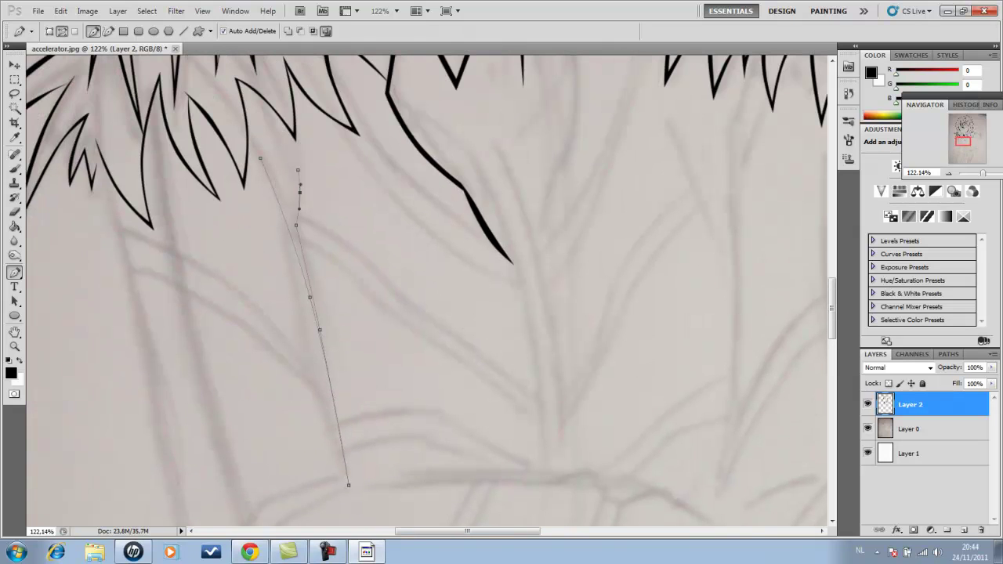
scroll(349, 484, "down", 5)
left_click_drag(264, 308, 252, 317)
left_click(220, 378)
key("F2")
Trace the arm outline with curved anchors, refine its curve, and stroke it in tapered black
left_click(251, 404)
left_click(276, 326)
left_click_drag(342, 293, 372, 286)
left_click(261, 353)
left_click(465, 288)
left_click(556, 291)
left_click_drag(592, 276, 605, 280)
left_click(610, 308)
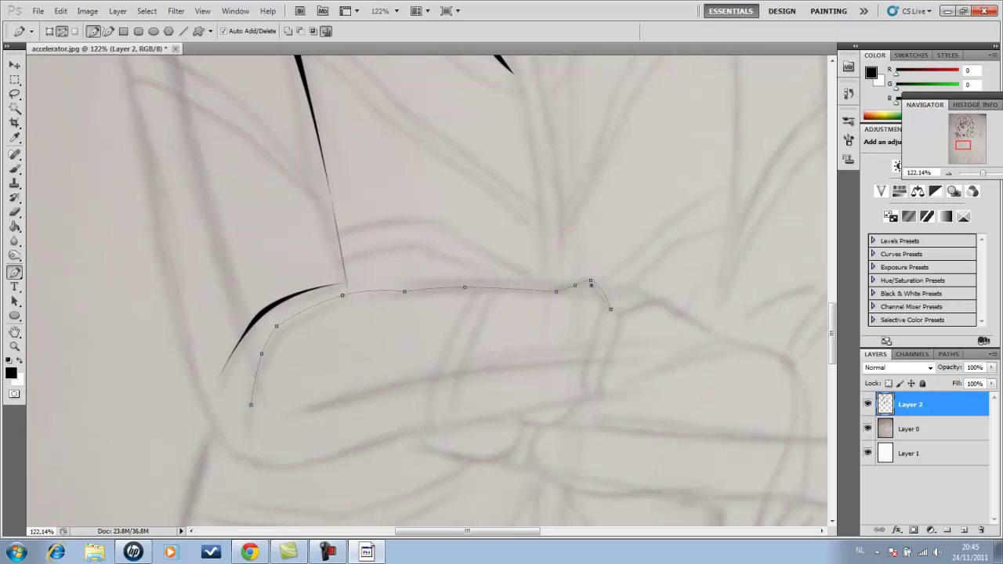
left_click(465, 287, "ctrl")
left_click_drag(314, 308, 315, 311)
key("F2")
Trace a new path along the arm and up the sleeve's left side
scroll(431, 290, "down", 5)
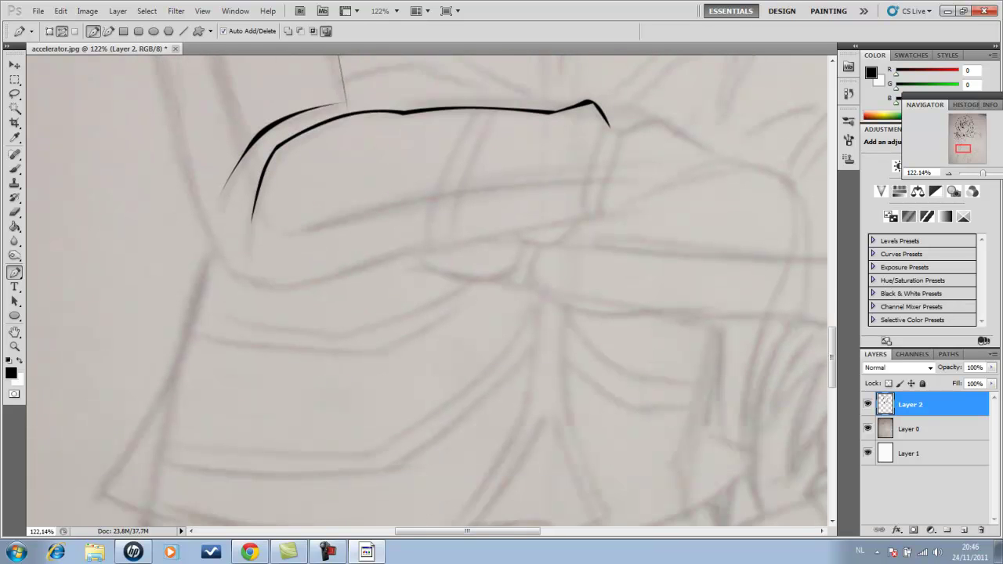
left_click(355, 236)
left_click_drag(442, 212, 512, 197)
left_click(202, 225)
scroll(431, 290, "up", 5)
left_click(193, 449)
left_click(171, 349)
left_click(148, 251)
left_click(126, 160)
Close the tapered outline path at the cuff and fill it black
scroll(431, 290, "down", 2)
scroll(431, 290, "down", 3)
left_click_drag(224, 324, 250, 337)
scroll(431, 290, "down", 1)
left_click(600, 227)
key("F2")
key("Return")
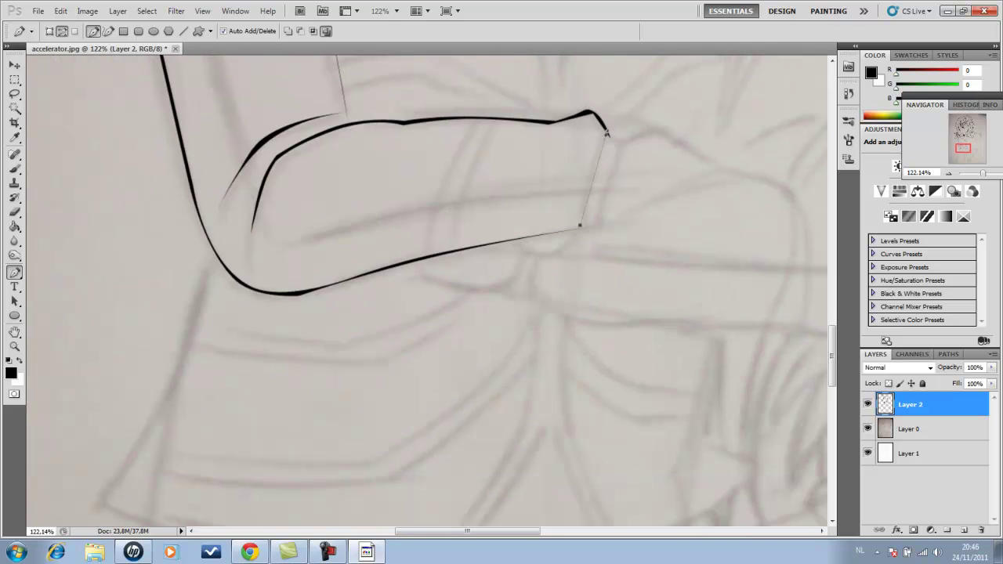
Fill the cuff path and the upper-right cuff line with solid black
right_click(593, 151)
key("Escape")
scroll(605, 131, "up", 1)
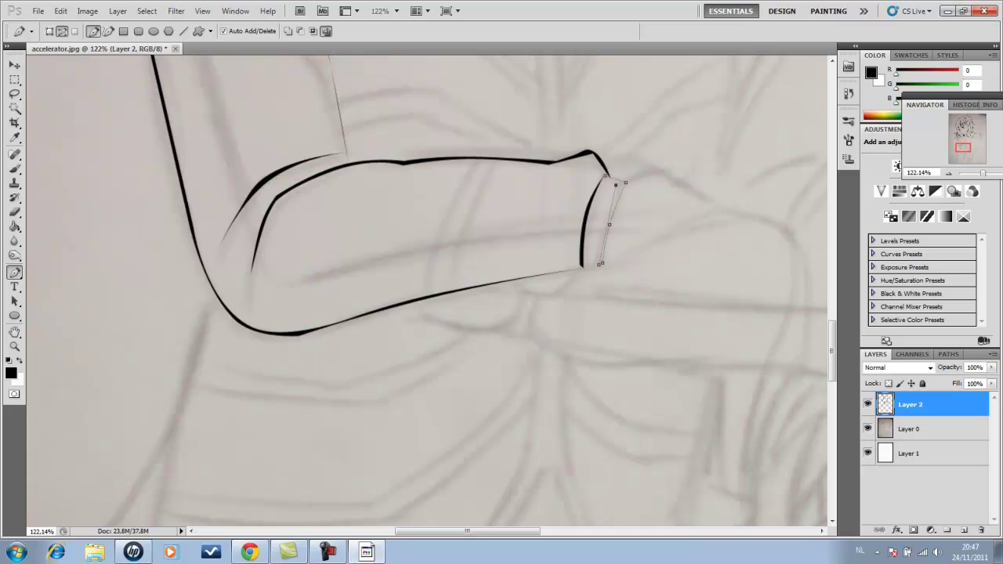
key("F2")
key("Return")
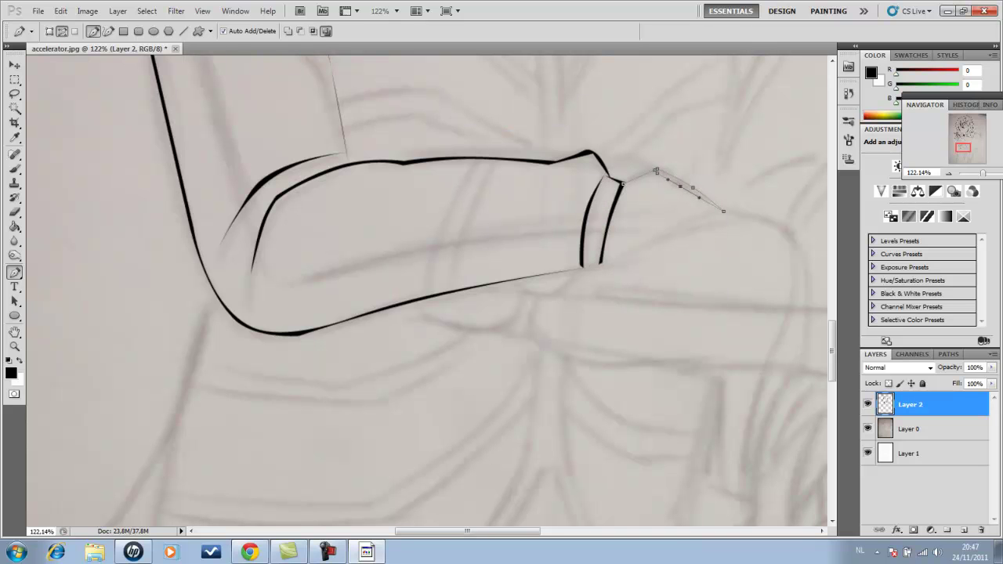
key("F2")
key("Return")
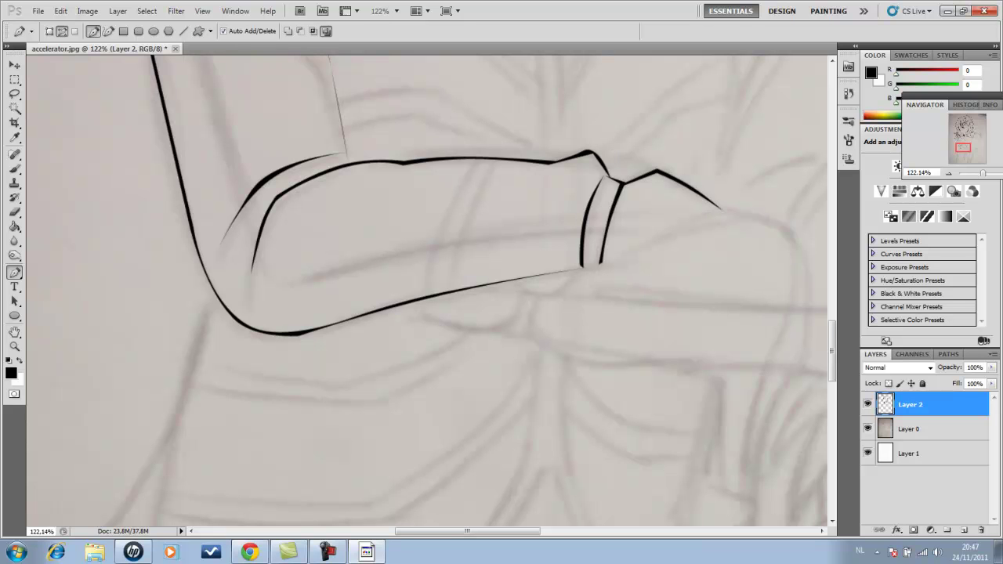
Add paths along the lower cuff edge and the sleeve's underside, filling each black
mouse_move(716, 212)
left_mouse_down()
mouse_move(745, 202)
mouse_move(483, 250)
left_mouse_up()
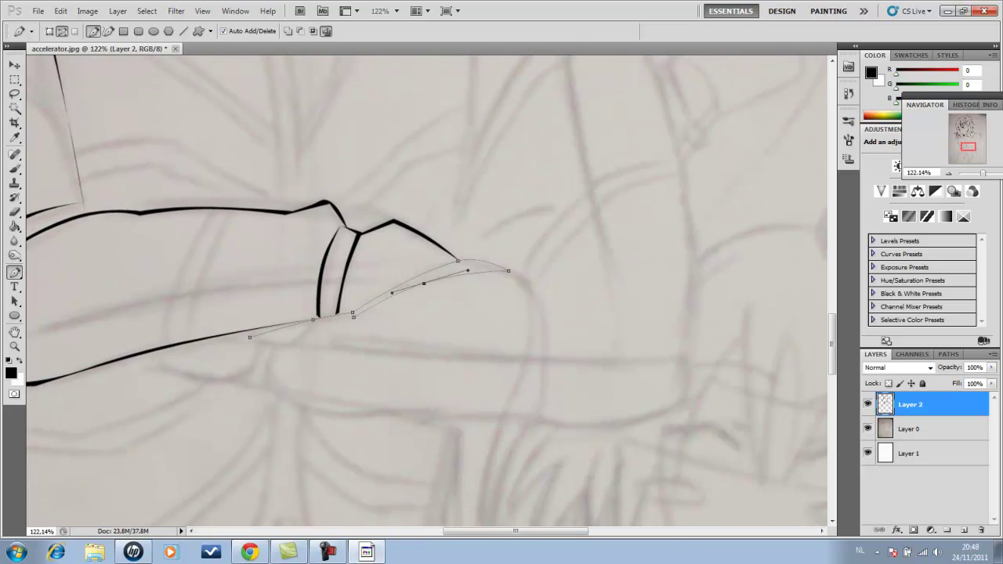
key("F2")
key("Return")
left_click_drag(392, 314, 701, 242)
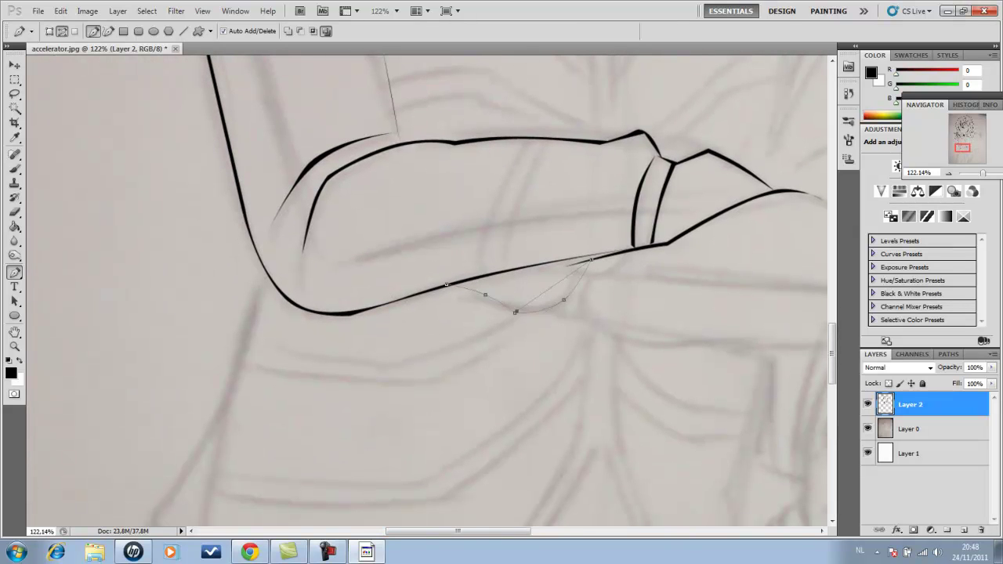
key("F2")
key("Return")
scroll(427, 290, "down", 1)
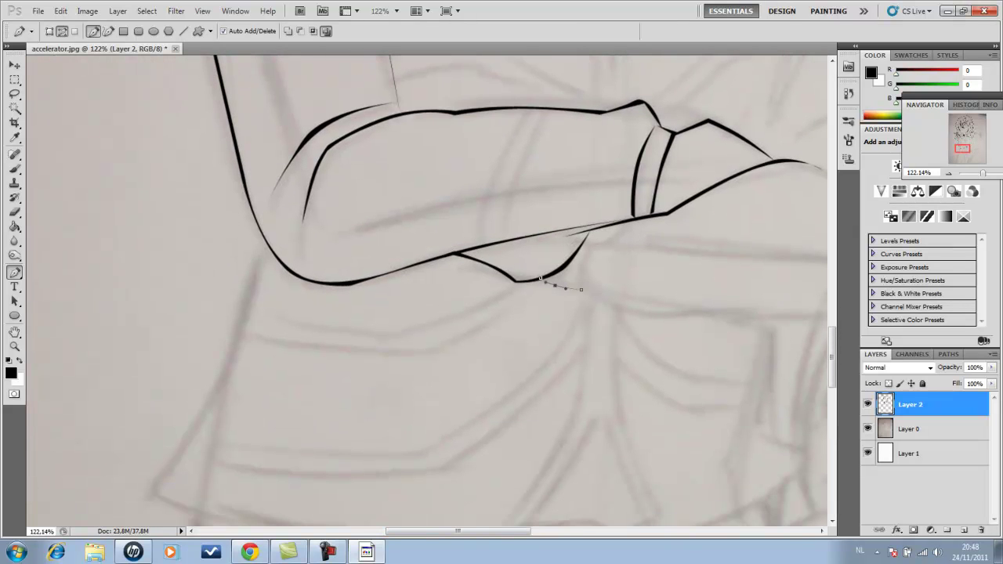
key("F2")
key("Return")
Draw a curved fold line below the cuff and fill it black
left_click_drag(549, 314, 305, 313)
left_click_drag(398, 314, 443, 320)
left_click(521, 306)
key("F2")
key("Return")
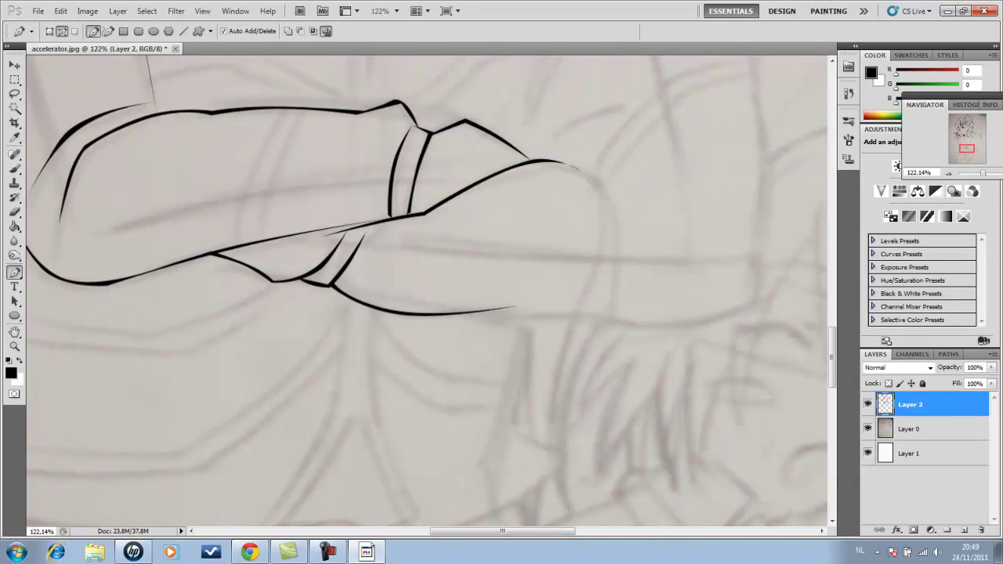
Start the right forearm's outer contour path, curving it around the arm's end
left_click_drag(618, 322, 495, 389)
left_click_drag(495, 266, 495, 390)
left_click(609, 235)
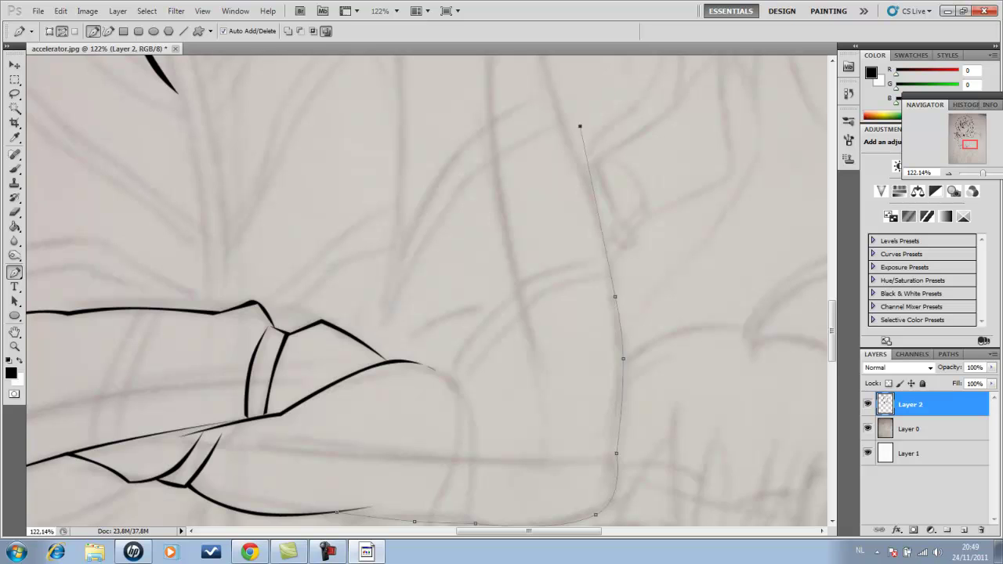
left_click_drag(609, 235, 575, 327)
scroll(575, 326, "down", 5)
Run the contour along the arm's bottom to the cuff, stroke it black, and zoom out to 33%
left_click(623, 318)
left_click(616, 413)
left_click(596, 474)
left_click(475, 483)
left_click(337, 472)
scroll(427, 290, "down", 6)
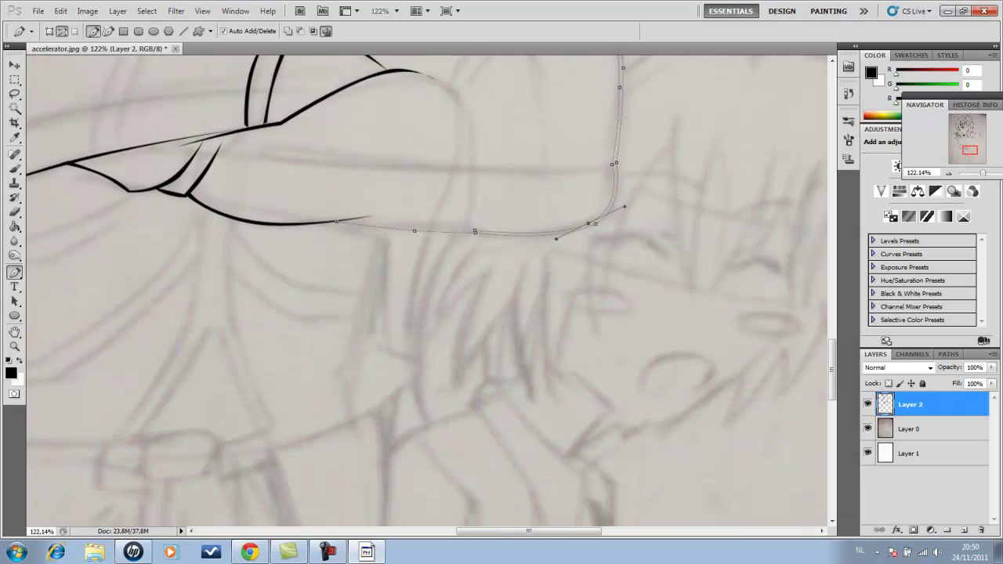
key("Return")
key("ctrl+minus")
key("ctrl+minus")
key("ctrl+minus")
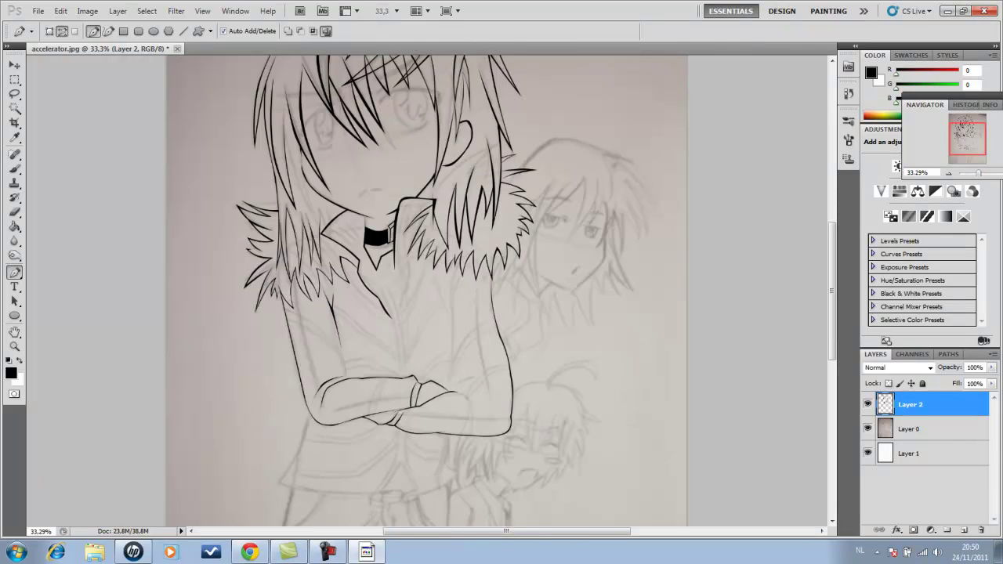
With the sketch hidden, stroke the right arm path black via Edit, then show the sketch again
left_click(867, 429)
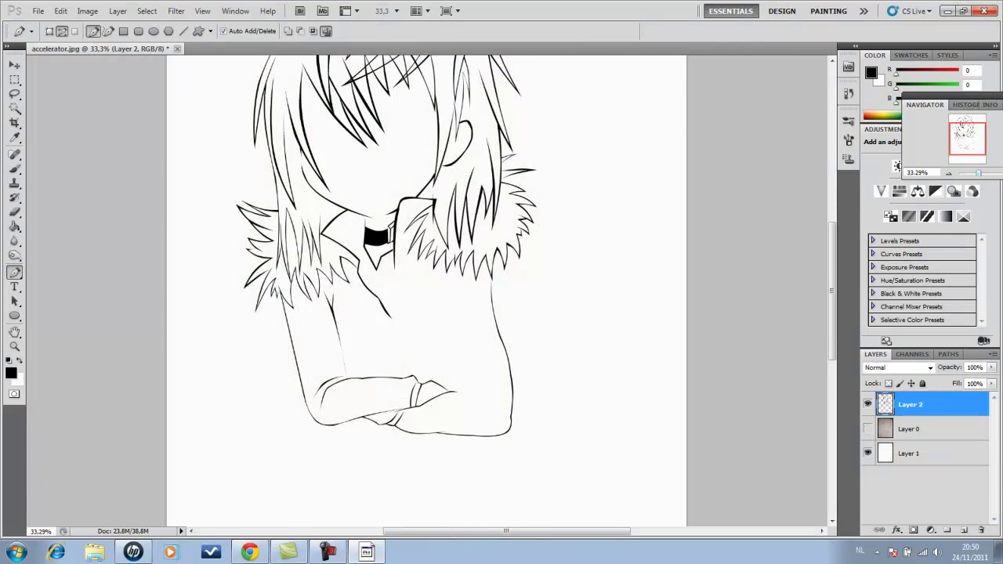
scroll(427, 427, "up", 2)
left_click(60, 10)
scroll(470, 313, "up", 1)
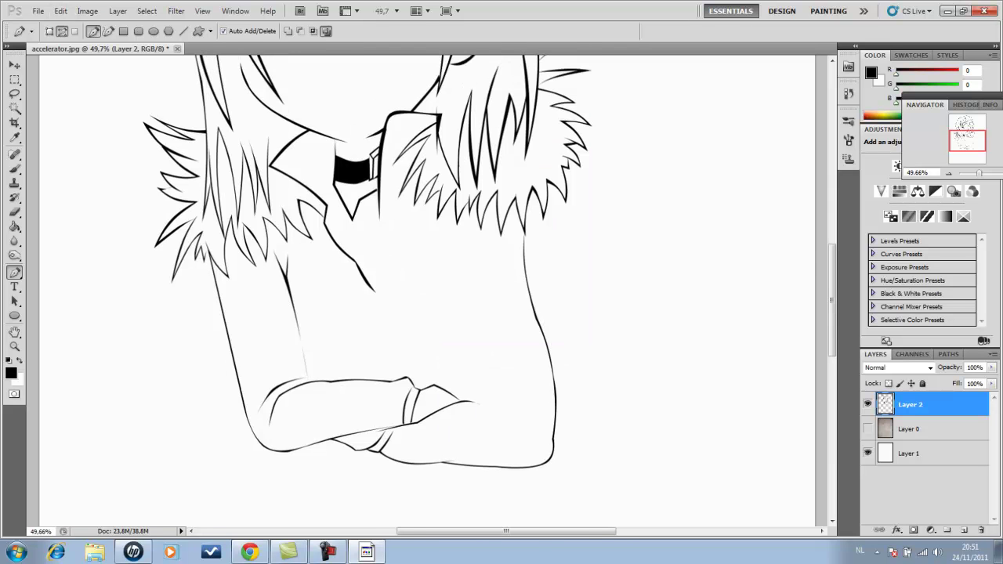
left_click(867, 429)
Draw a three-anchor path down the right arm's lower stretch and start turning it into a selection
scroll(470, 313, "up", 1)
left_click(477, 240)
left_click_drag(474, 304, 474, 329)
left_click(476, 353)
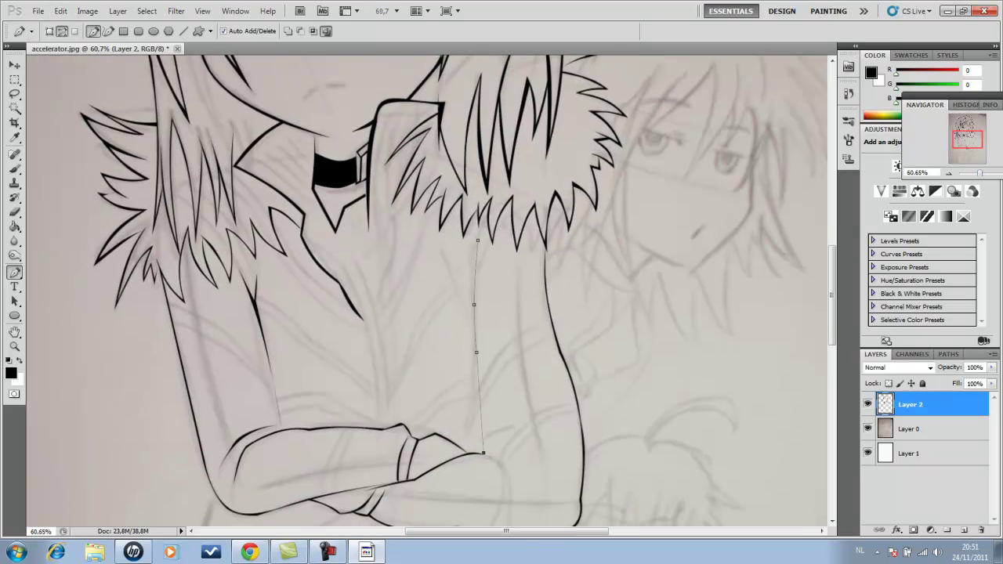
scroll(474, 329, "up", 1)
right_click(440, 318)
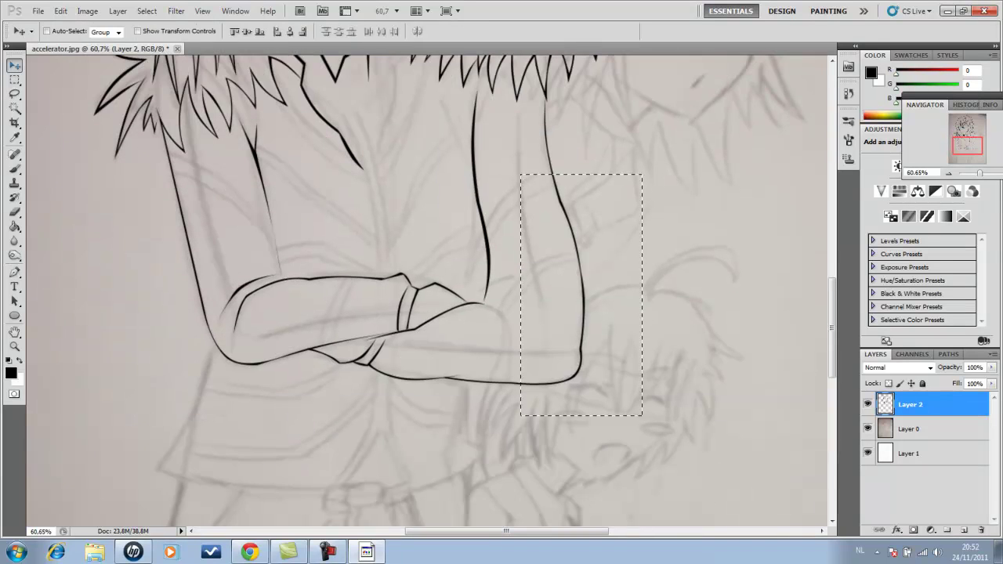
Clear the old right-arm line with a rectangular selection and hide the sketch layer
key("m")
right_click(308, 155)
key("Escape")
key("ctrl+0")
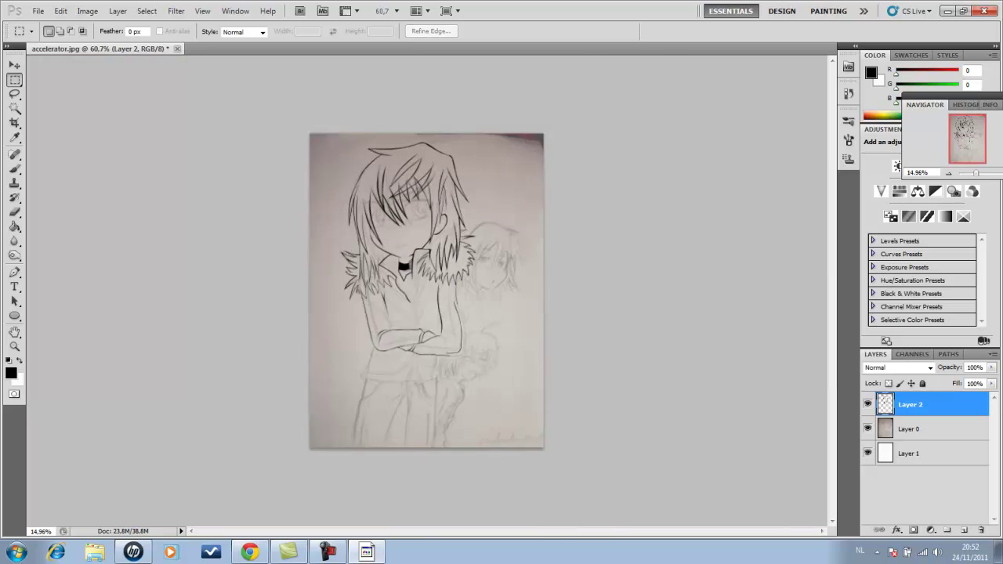
left_click_drag(454, 310, 485, 395)
right_click(515, 283)
left_click(533, 288)
left_click(868, 429)
Trace a path down the right arm's outer edge and stroke it in black
scroll(431, 290, "up", 3)
scroll(431, 290, "down", 1)
key("p")
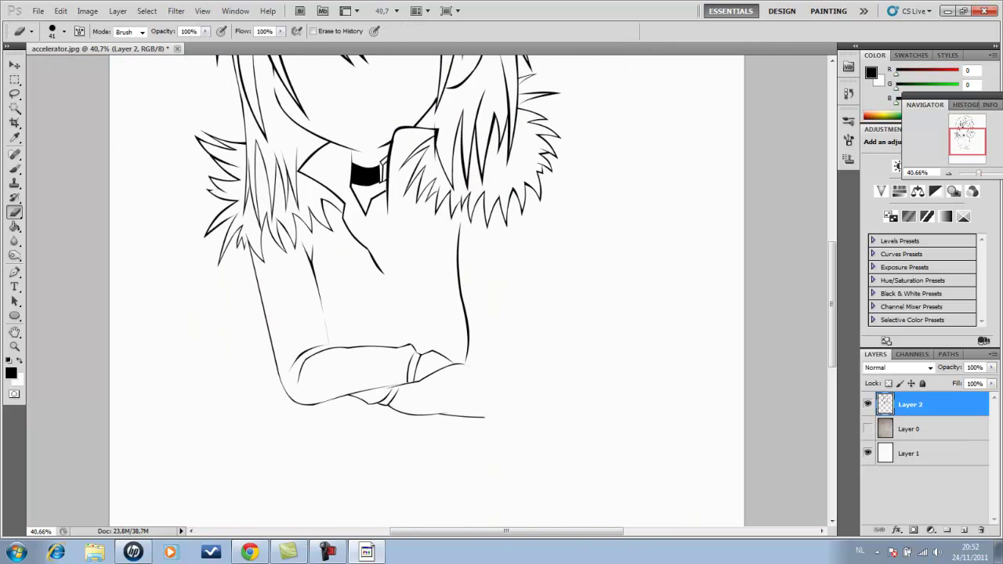
left_click(529, 328)
left_click(530, 384)
left_click(480, 418)
scroll(479, 418, "down", 1)
left_click_drag(480, 377, 462, 378)
scroll(527, 354, "up", 2)
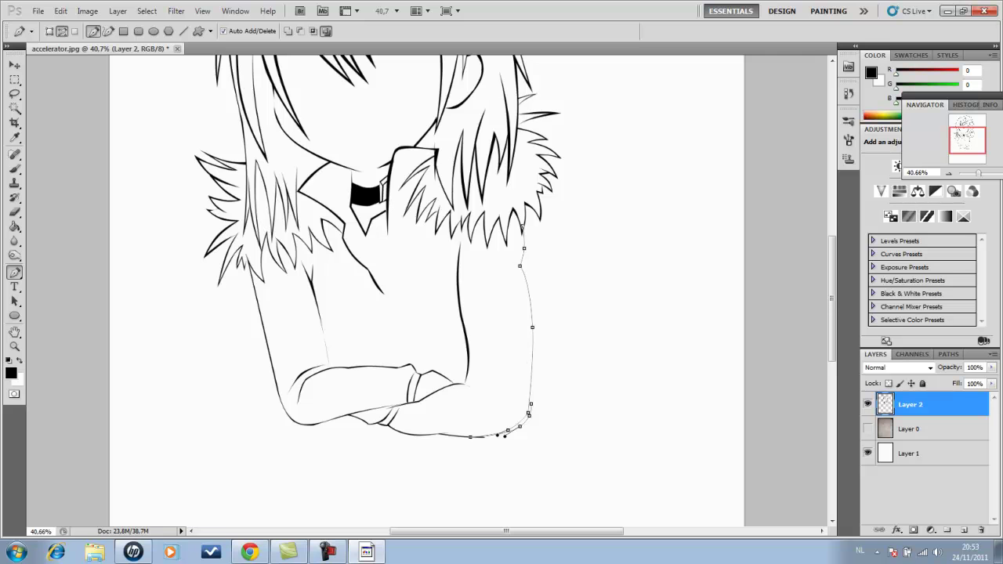
right_click(546, 236)
left_click(572, 325)
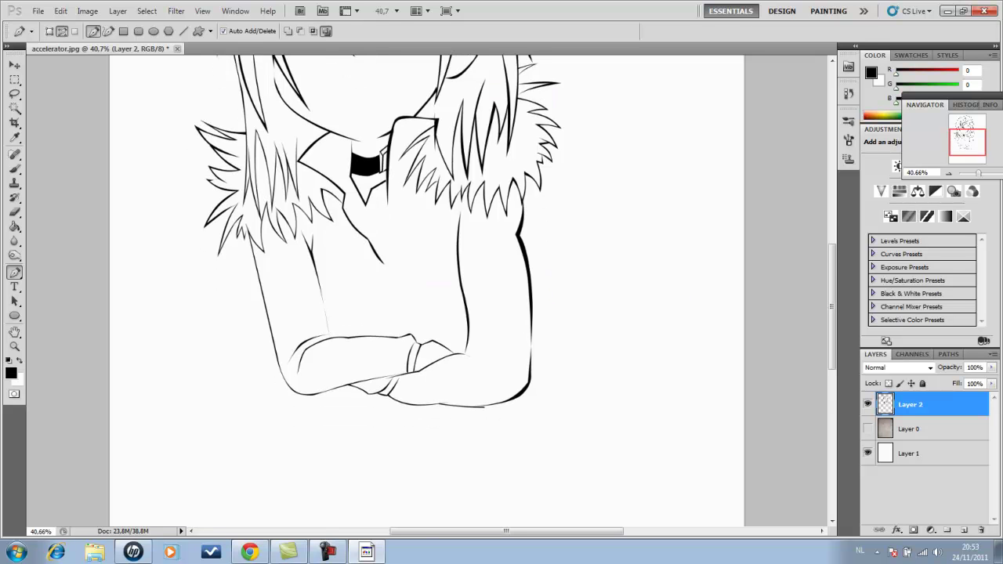
With the sketch visible again, start a forearm path curving up to the elbow
key("b")
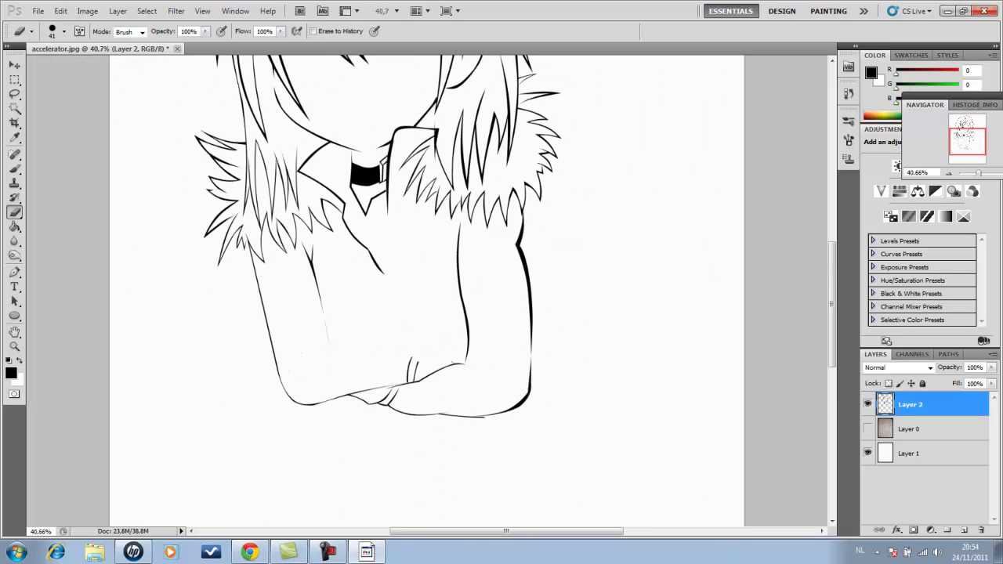
key("p")
left_click(868, 428)
scroll(427, 297, "up", 3)
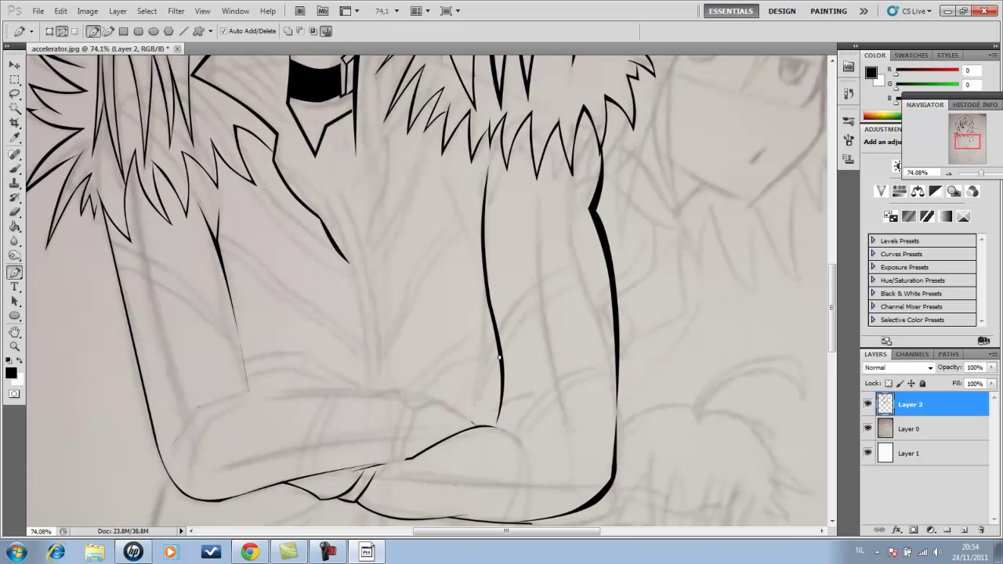
left_click(375, 466)
left_click(481, 408)
left_click_drag(533, 374, 546, 382)
Erase the unwanted right-arm stroke with the sketch hidden, then show the sketch again
key("ctrl+0")
left_click(868, 428)
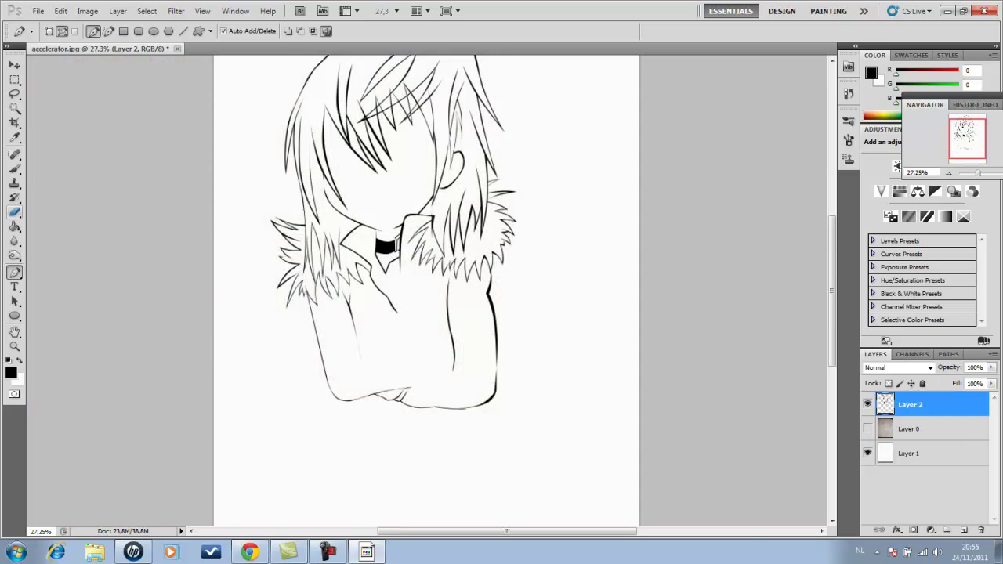
key("e")
left_click_drag(493, 282, 496, 365)
left_click(868, 428)
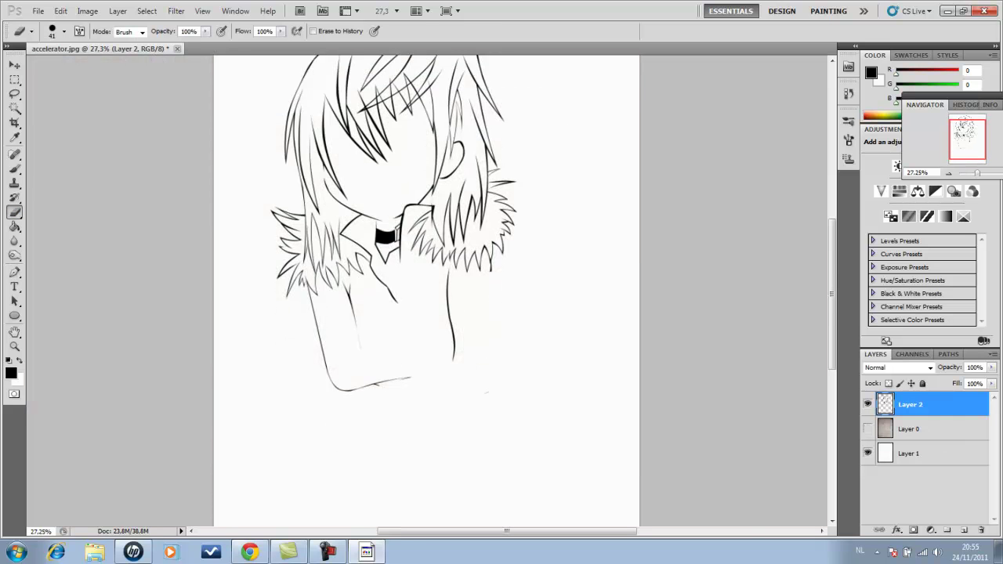
Retrace the right arm's outer edge, curving around its lower corner
key("p")
key("ctrl+plus")
scroll(427, 385, "up", 4)
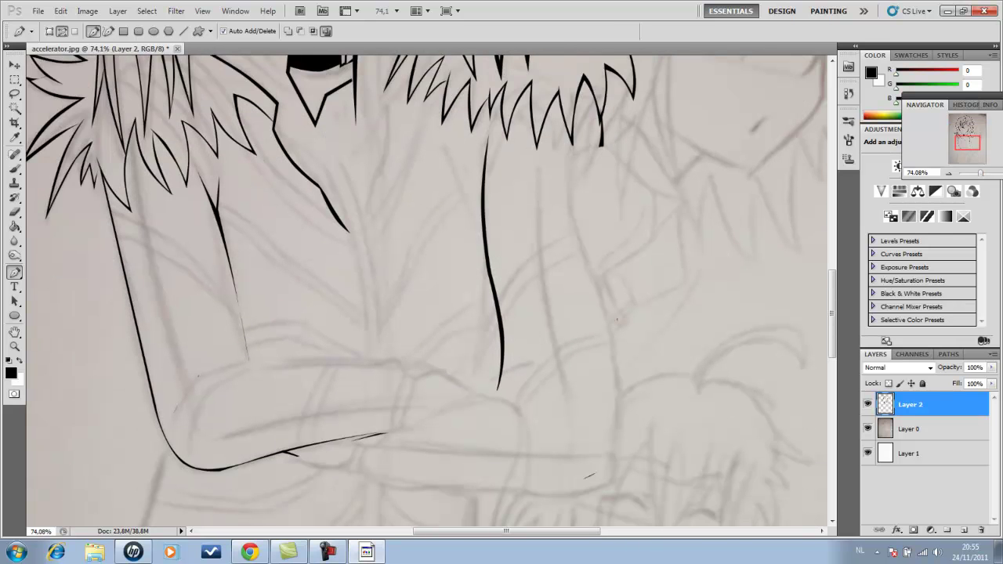
scroll(426, 289, "up", 1)
left_click(601, 203)
left_click(601, 255)
left_click(605, 320)
left_click(612, 390)
scroll(613, 340, "down", 2)
left_click_drag(553, 415, 523, 425)
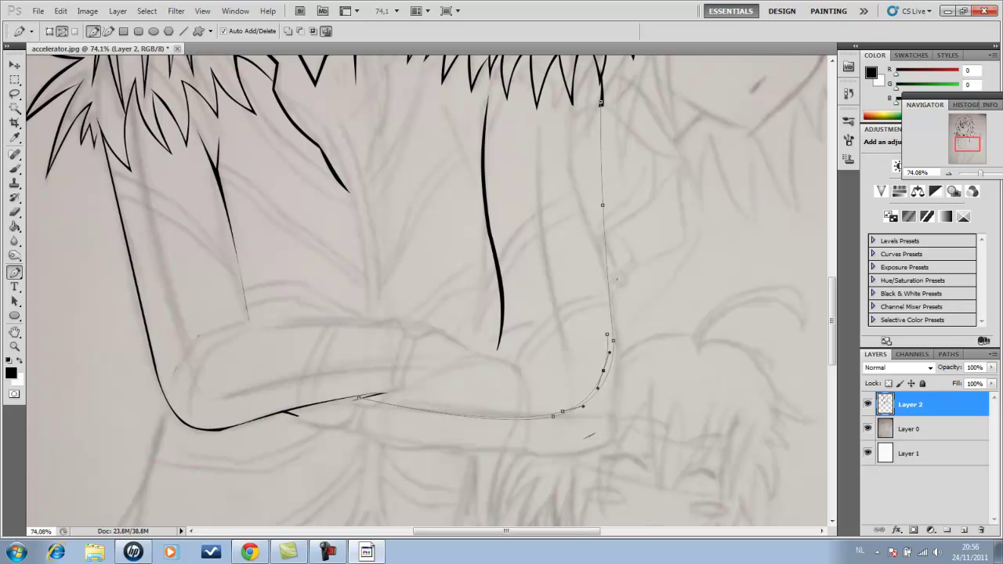
Trace the forearm's top contour from its left end and fill it black
scroll(359, 398, "down", 1)
scroll(359, 397, "down", 1)
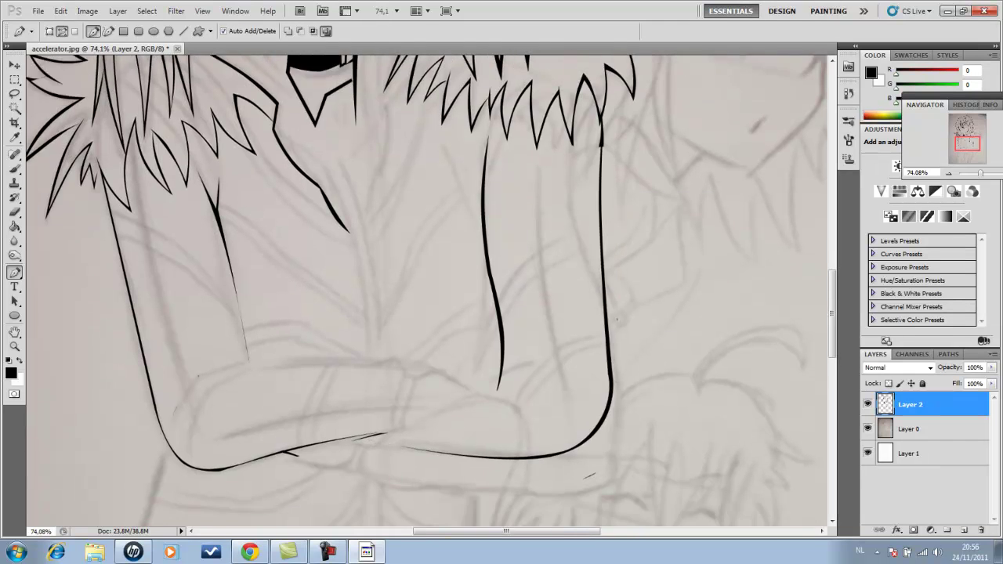
scroll(359, 398, "down", 1)
scroll(427, 287, "up", 3)
left_click(223, 423)
left_click_drag(322, 361, 393, 347)
right_click(501, 366)
left_click(541, 450)
key("Return")
Draw a curved elbow path, fill it black, and hide the sketch layer
left_click(503, 364)
left_click_drag(477, 401, 446, 429)
left_click(397, 457)
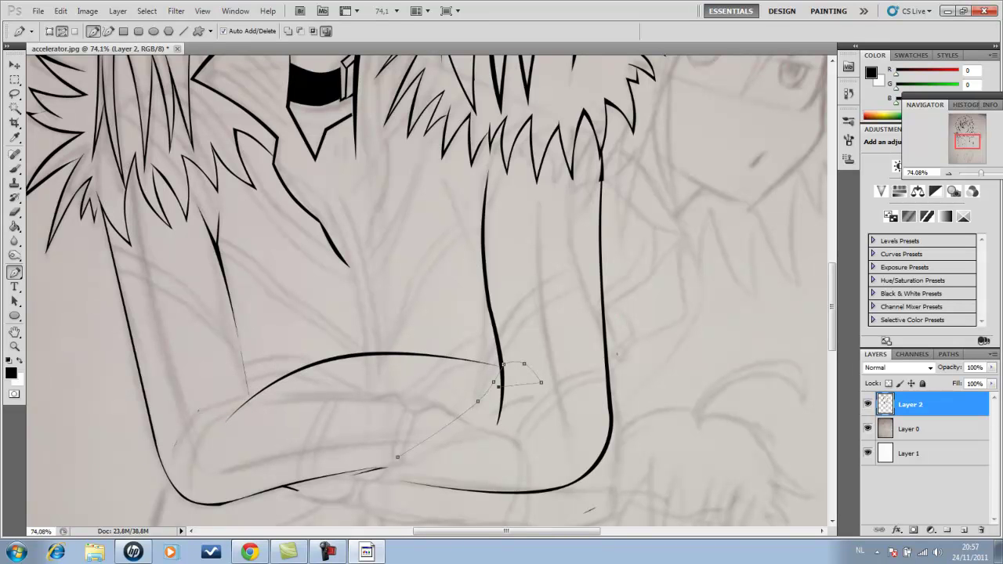
right_click(397, 456)
key("Return")
key("b")
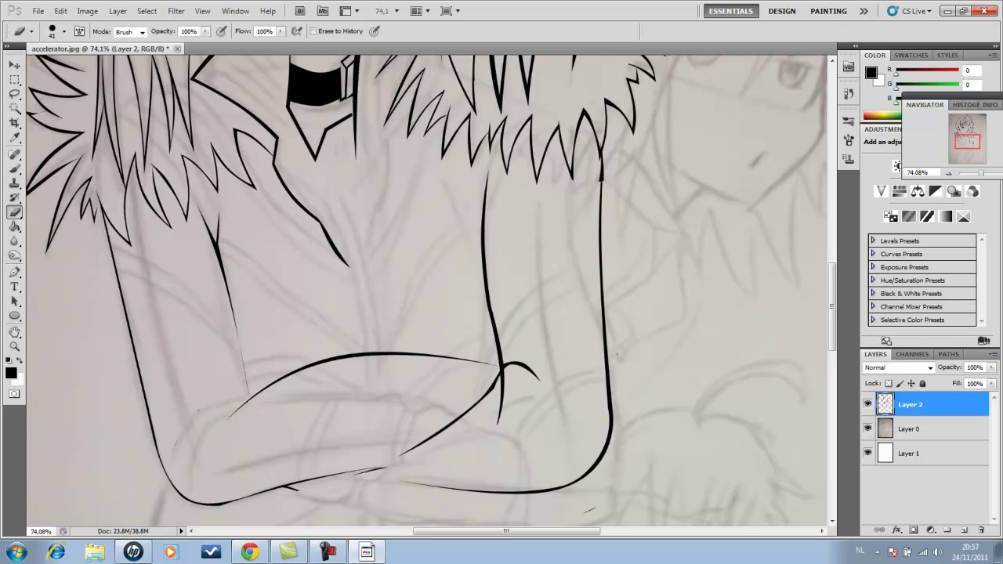
left_click(867, 428)
scroll(431, 290, "up", 2)
Fill the forearm path and the elbow fold path with solid black
key("p")
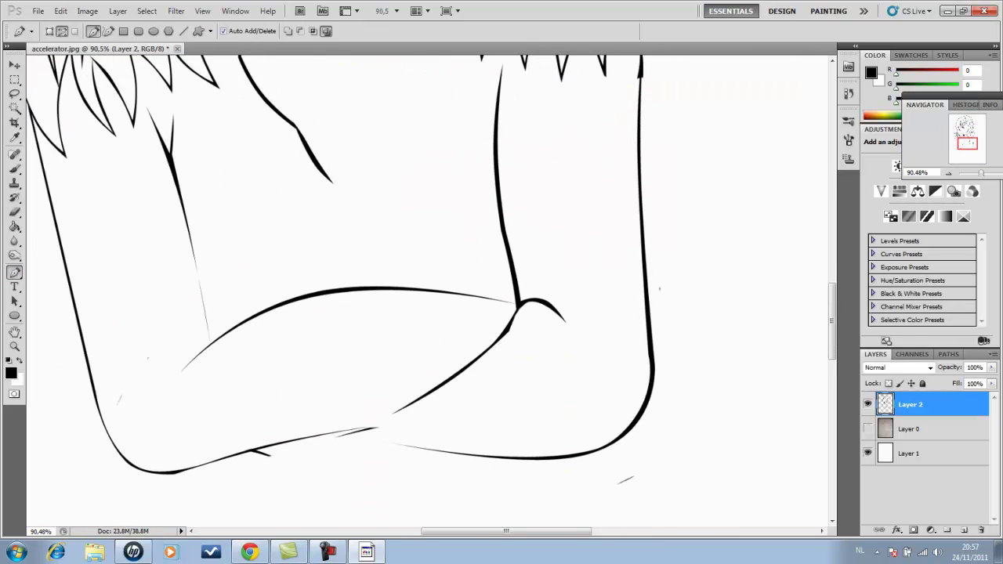
right_click(427, 437)
key("Return")
scroll(427, 437, "up", 3)
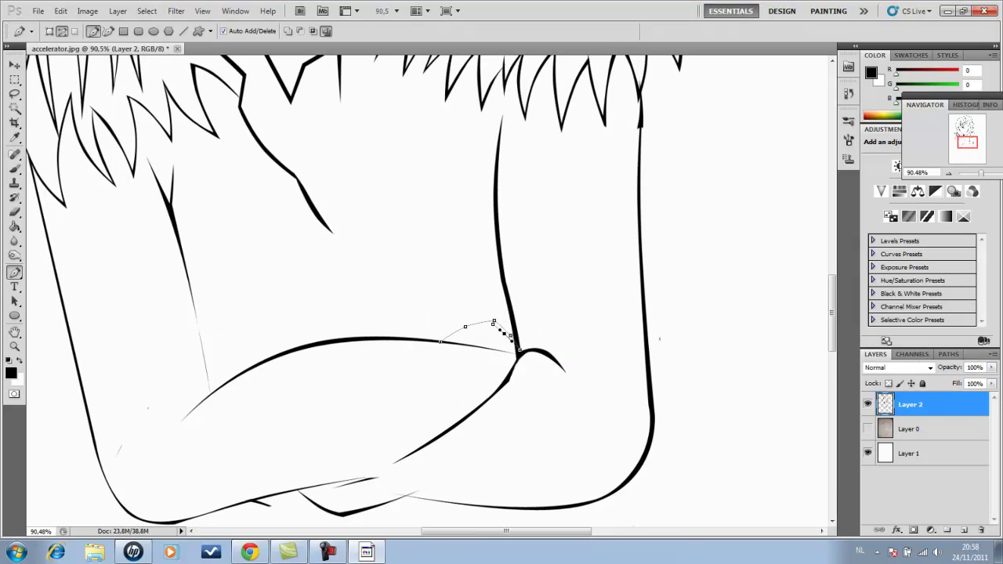
right_click(455, 321)
left_click(481, 363)
key("Return")
Bring up and dismiss the arm path actions, then scroll down to the belt area
scroll(443, 305, "down", 1)
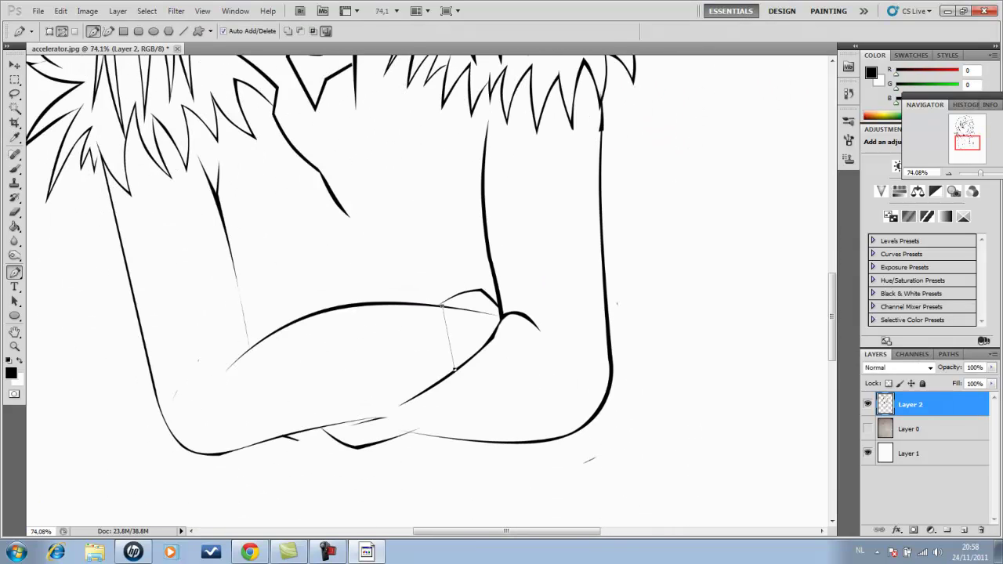
right_click(419, 264)
key("Escape")
scroll(419, 264, "down", 3)
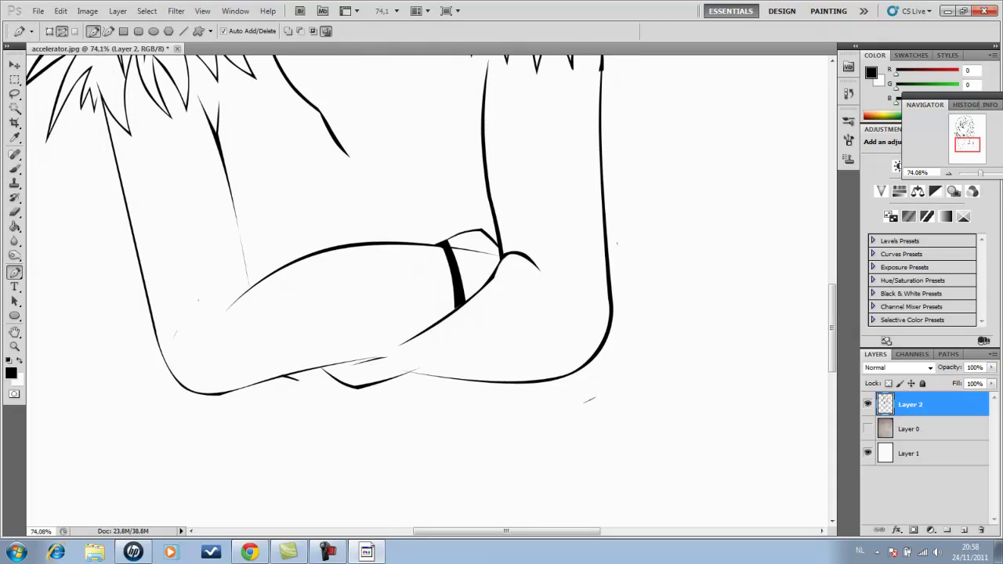
right_click(398, 352)
key("Escape")
scroll(398, 351, "up", 10)
scroll(372, 203, "down", 6)
scroll(372, 204, "down", 3)
Start a curved belt-line path, then discard it to start over
scroll(372, 204, "down", 10)
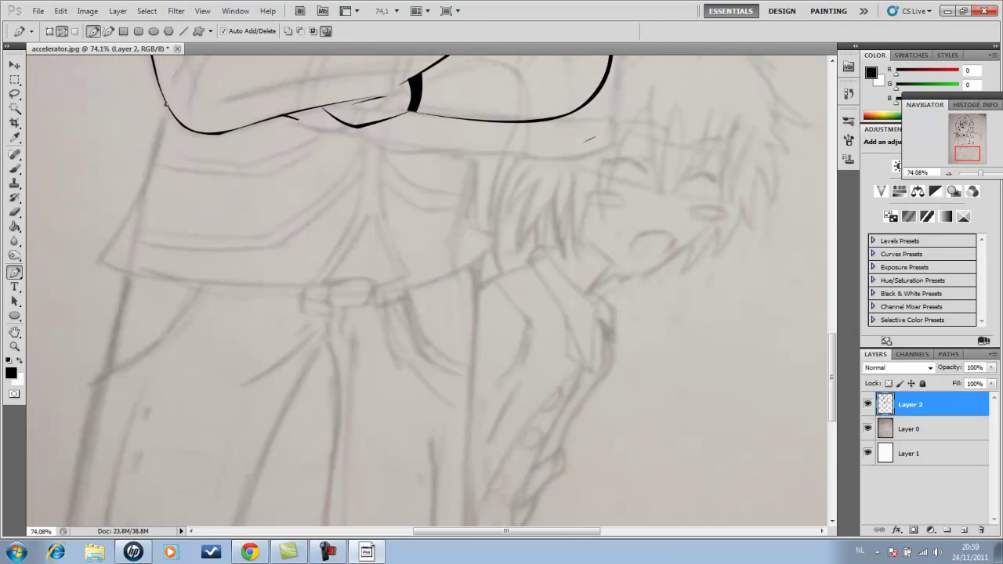
left_click_drag(198, 290, 235, 289)
left_click_drag(331, 288, 497, 242)
key("Return")
Trace a closed path along the jacket hem and stroke it in black
left_click_drag(361, 307, 423, 304)
left_click(499, 239)
left_click_drag(474, 217, 471, 169)
left_click_drag(361, 306, 450, 287)
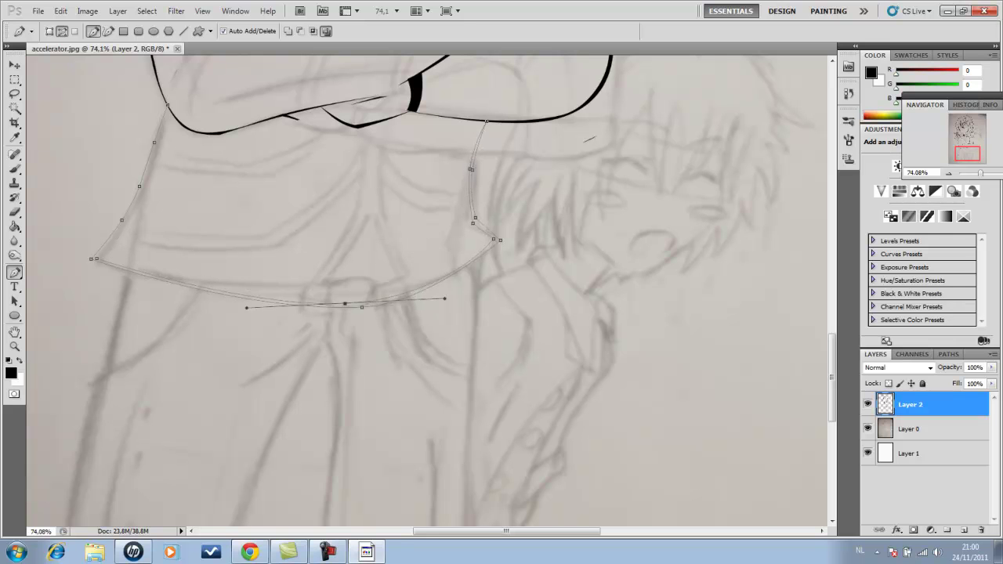
right_click(207, 211)
left_click(246, 297)
Turn a short path into a tapered black line and fill the wedge path black
scroll(246, 298, "down", 5)
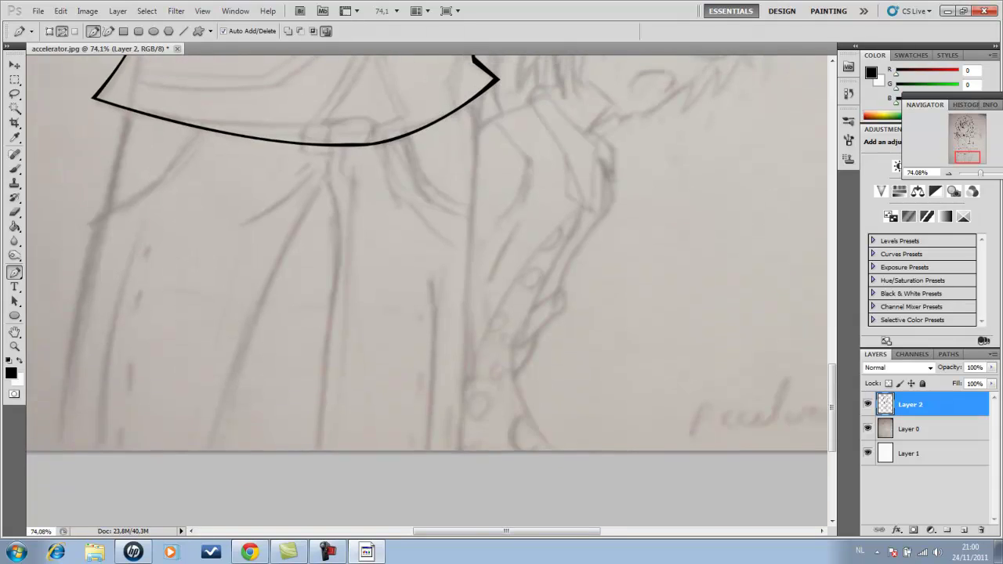
right_click(117, 155)
left_click(157, 242)
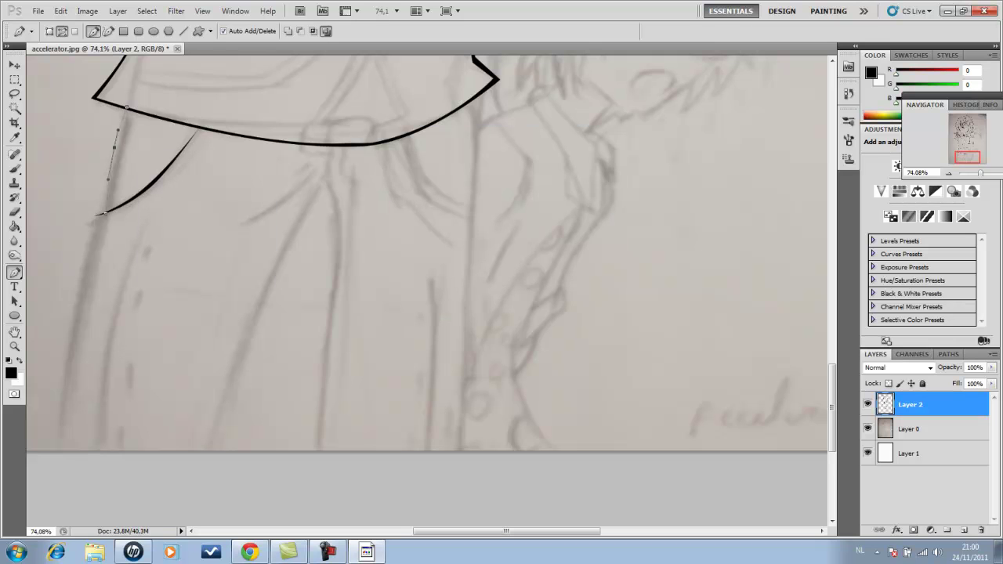
right_click(105, 213)
left_click(144, 282)
left_click(587, 134)
Start a leg-outline path and fill the left path with black
scroll(314, 274, "down", 1)
left_click(59, 437)
right_click(71, 293)
left_click(110, 362)
left_click(578, 139)
Trace a new leg path, bending its last segment to bulge right
left_click(207, 434)
left_click(322, 149)
left_click(318, 432)
left_click_drag(320, 265, 342, 224)
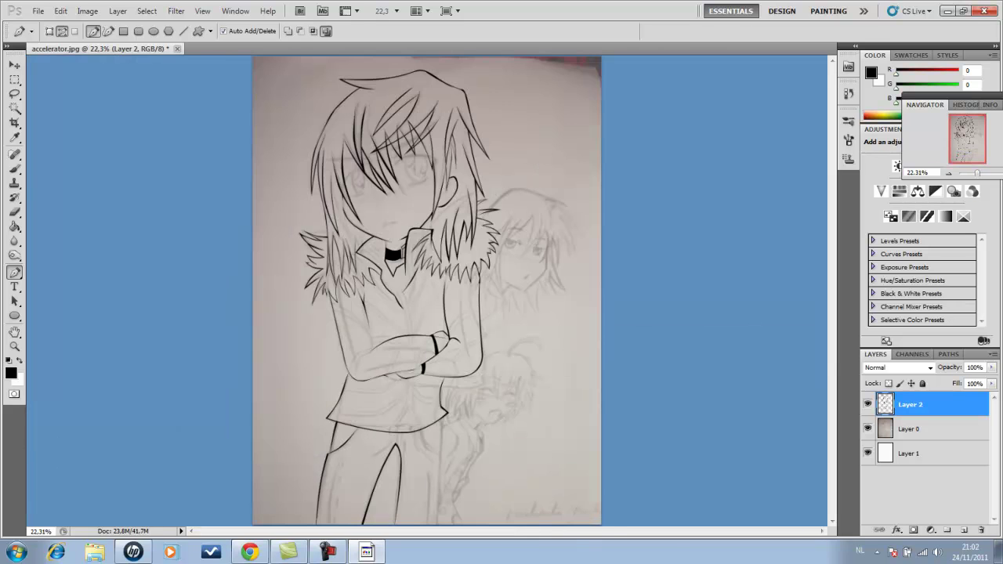
Trace a path near the arm and waist and stroke it in black
scroll(454, 321, "up", 4)
scroll(439, 352, "up", 2)
key("b")
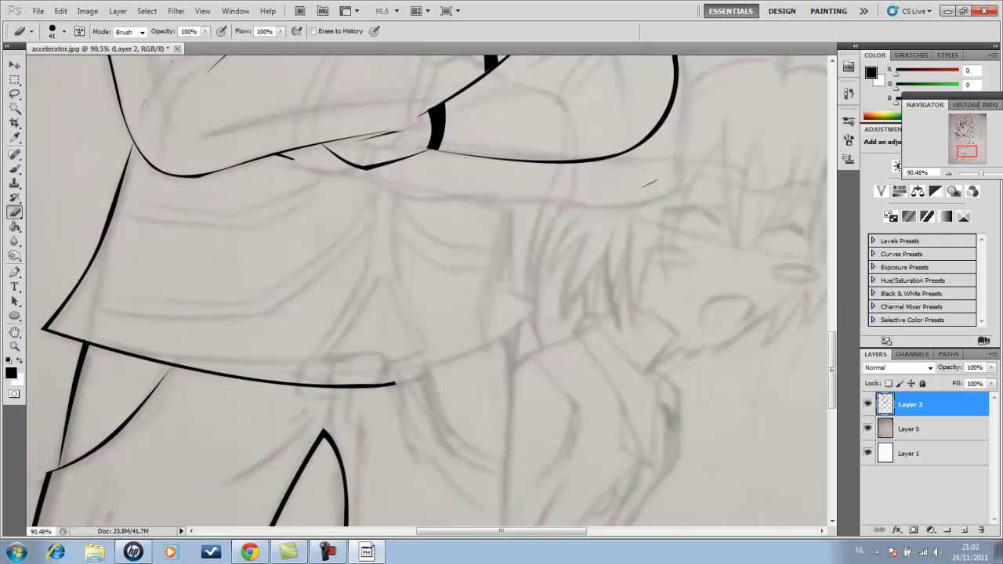
key("ctrl+minus")
key("ctrl+minus")
key("ctrl+minus")
key("p")
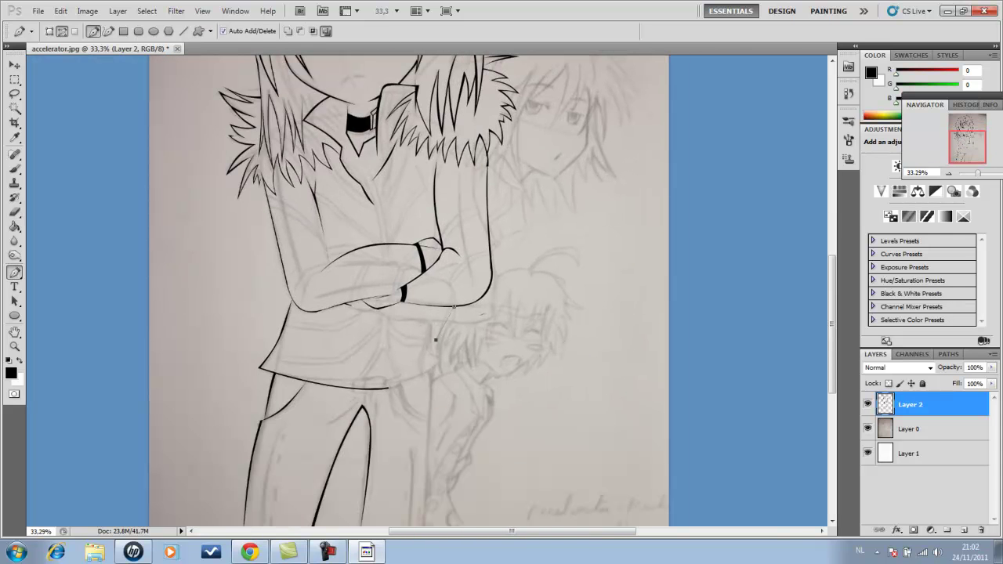
scroll(445, 329, "down", 1)
left_click(463, 296)
left_click_drag(462, 317, 405, 346)
right_click(481, 285)
left_click(534, 376)
Check the lines with the sketch hidden, then add a curved leg path filled black
left_click(868, 429)
key("ctrl+0")
left_click(867, 429)
key("ctrl+plus")
key("ctrl+plus")
key("ctrl+plus")
left_click_drag(467, 259, 468, 260)
right_click(467, 258)
left_click(514, 420)
left_click(578, 139)
With the sketch hidden, erase overlapping hair-stroke bits and set the eraser to size 9
left_click(867, 429)
key("ctrl+0")
scroll(506, 222, "up", 3)
key("b")
left_click_drag(513, 239, 455, 243)
left_click(63, 32)
double_click(122, 55)
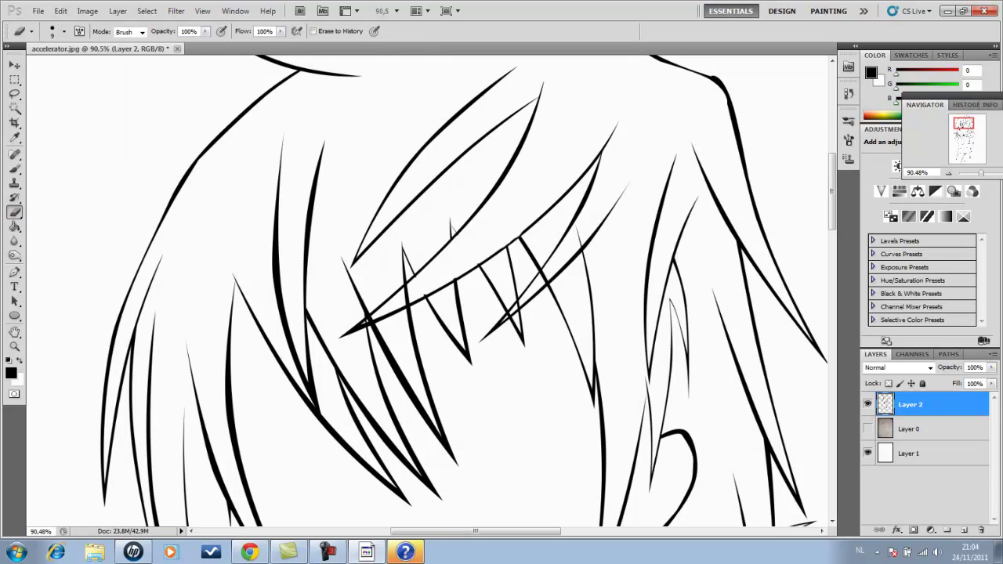
Shrink the eraser to size 6 and show the sketch layer again
left_click(63, 32)
type("6")
key("Return")
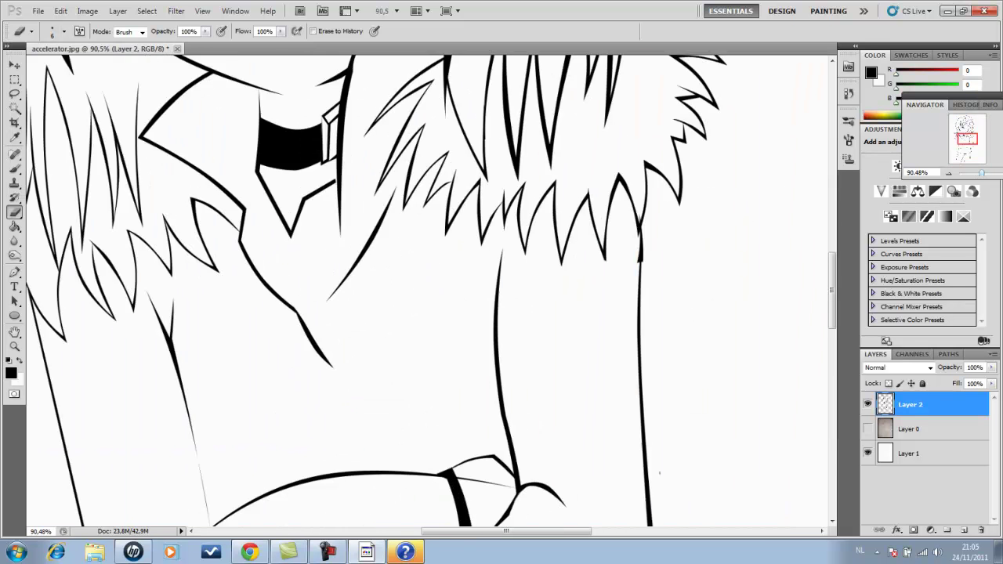
left_click(867, 428)
Draw the curved mouth line and stroke it in black
scroll(419, 392, "up", 3)
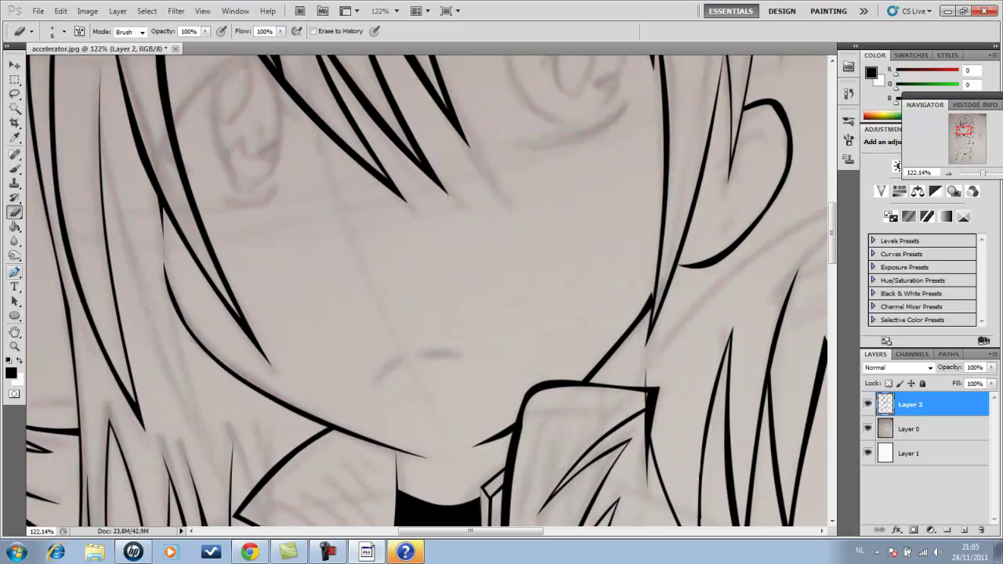
key("p")
left_click(370, 388)
left_click(467, 357)
left_click_drag(415, 368, 409, 354)
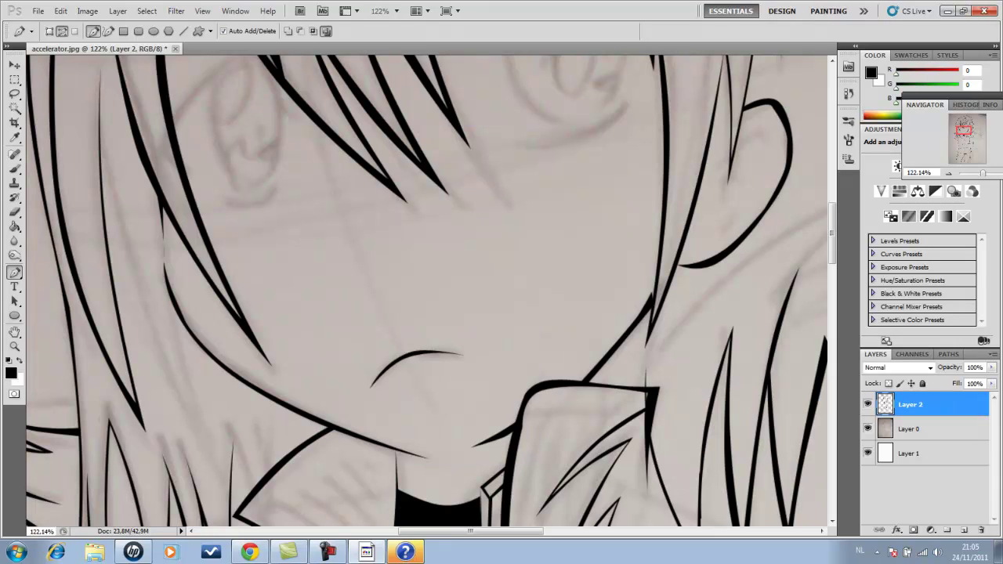
key("b")
key("Return")
Touch up with the eraser, then fill the eyelid path across the eye in black
key("p")
key("e")
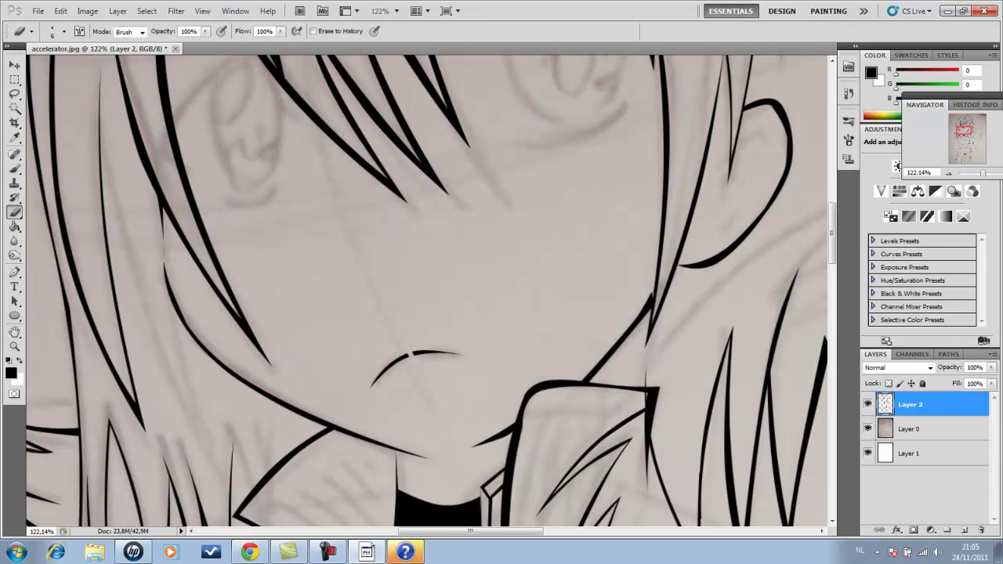
scroll(427, 290, "up", 5)
key("p")
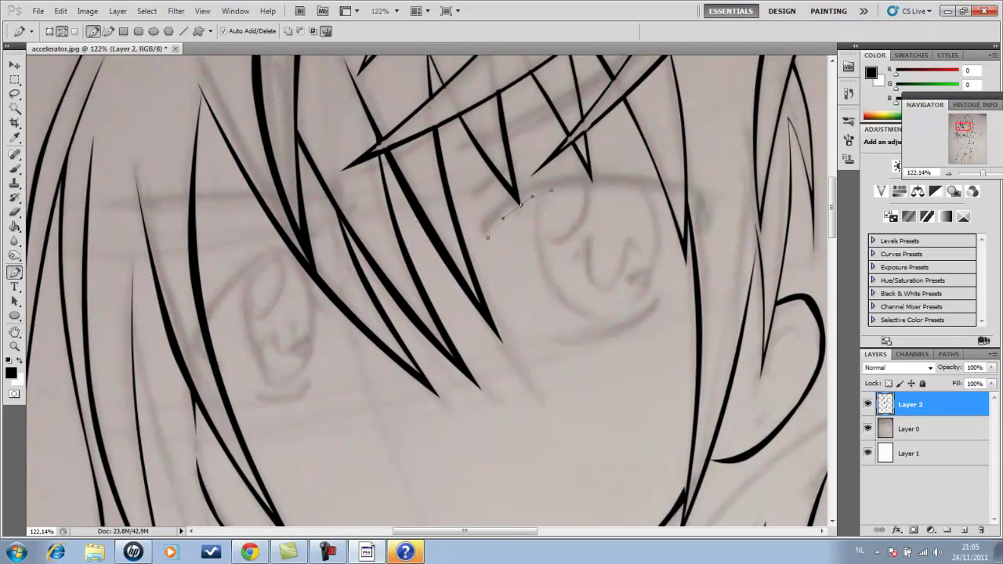
left_click(593, 198)
key("i")
key("Return")
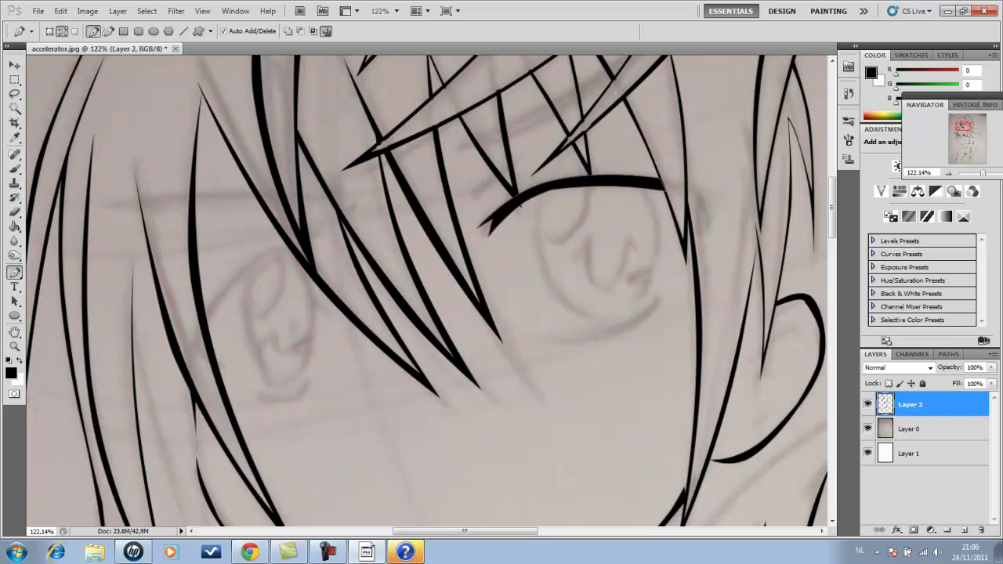
key("Return")
key("p")
Fill the left eyelid and the curve under the right eye black, then begin a line under the left eye
scroll(427, 290, "down", 3)
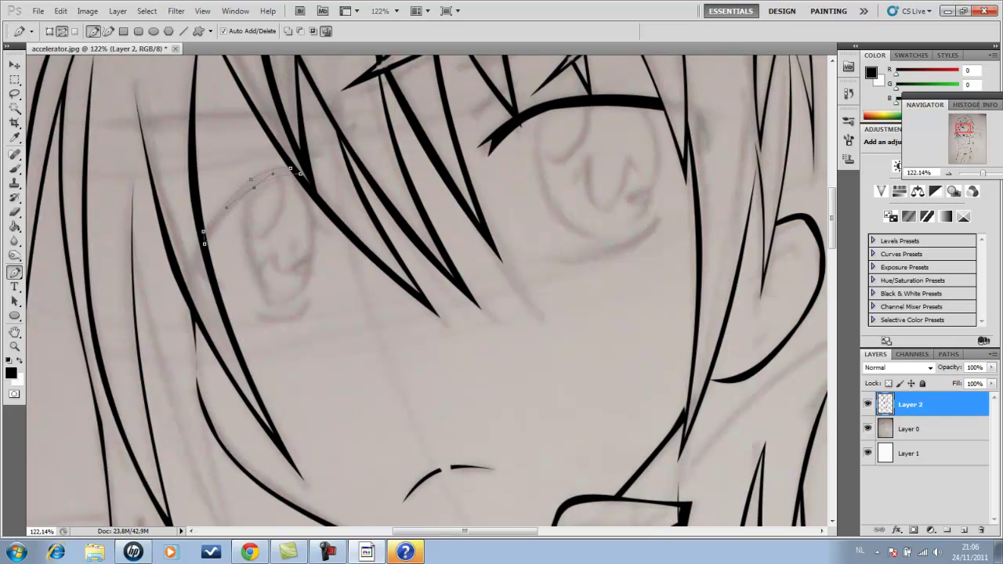
key("Return")
left_click_drag(643, 228, 667, 188)
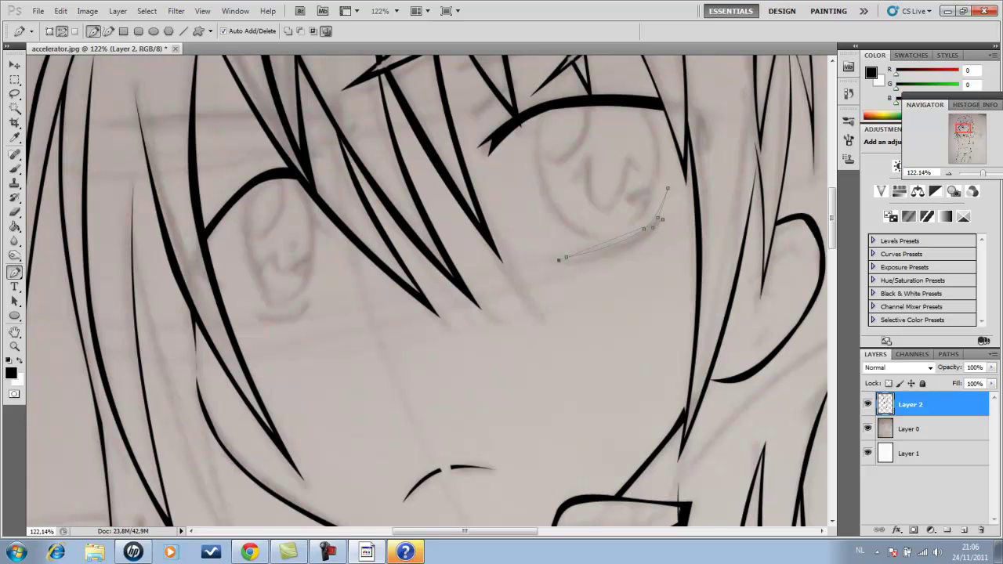
key("Return")
scroll(427, 289, "down", 1)
left_click(227, 266)
left_click(313, 272)
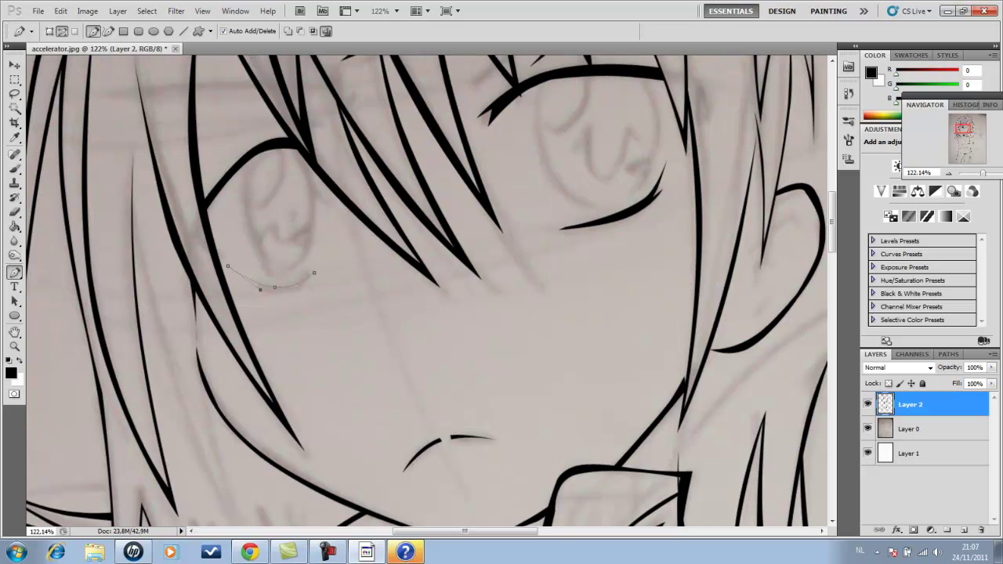
Fill the line under the left eye and the next eye path in black
key("Return")
key("ctrl+0")
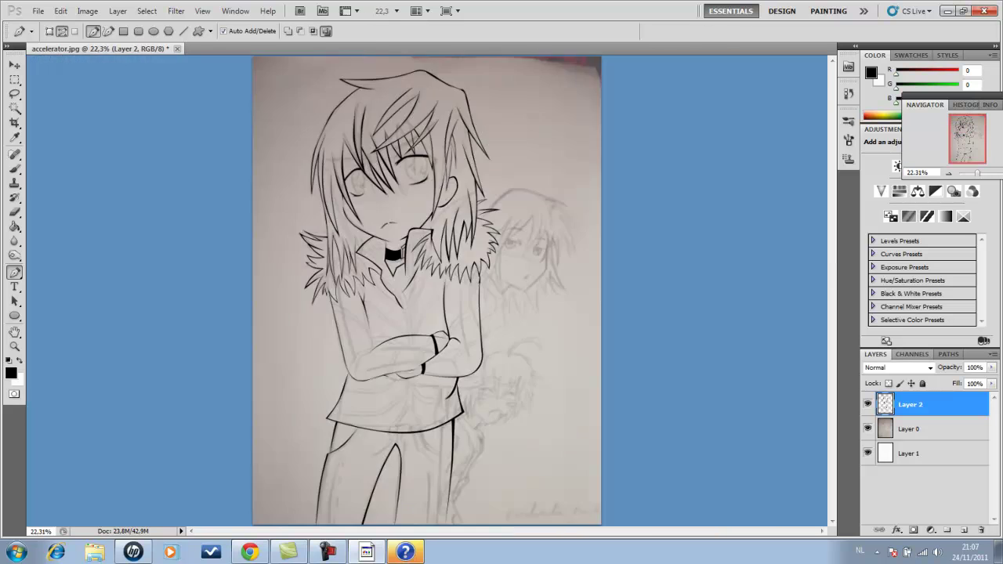
scroll(501, 290, "up", 5)
scroll(427, 290, "up", 10)
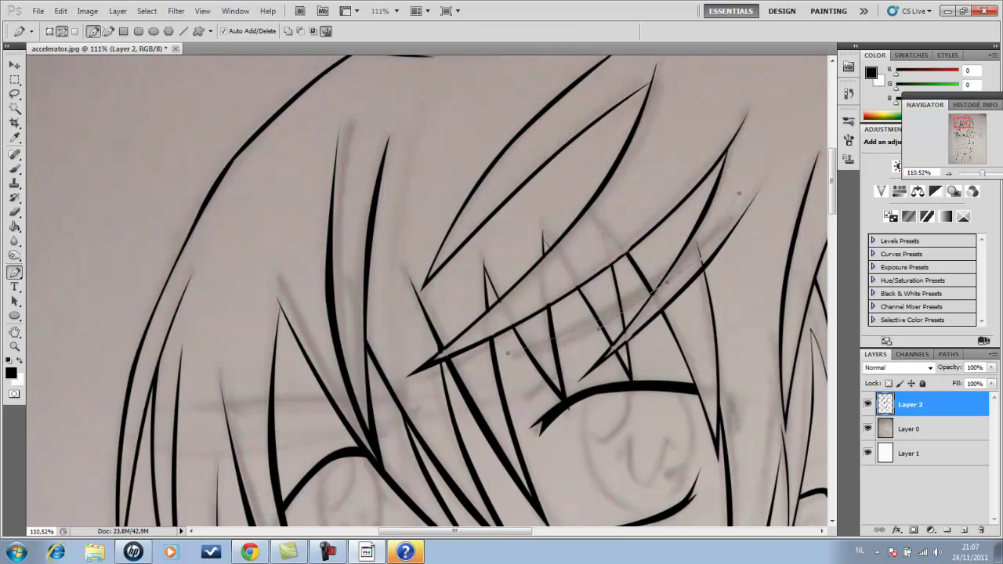
key("Return")
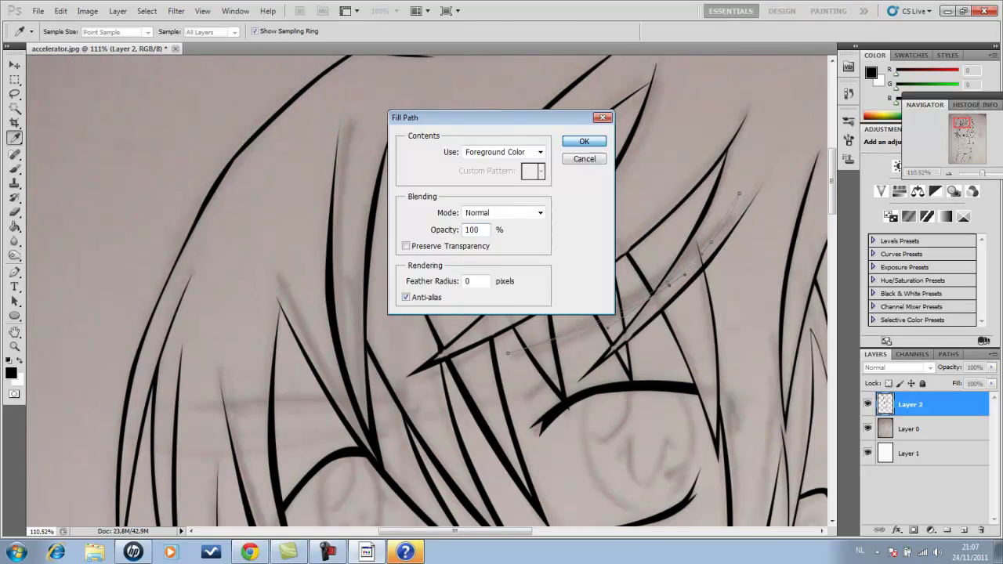
key("Return")
Finish and fill the brow path over the left eye, deleting a stray path
scroll(507, 353, "down", 3)
left_click(418, 279)
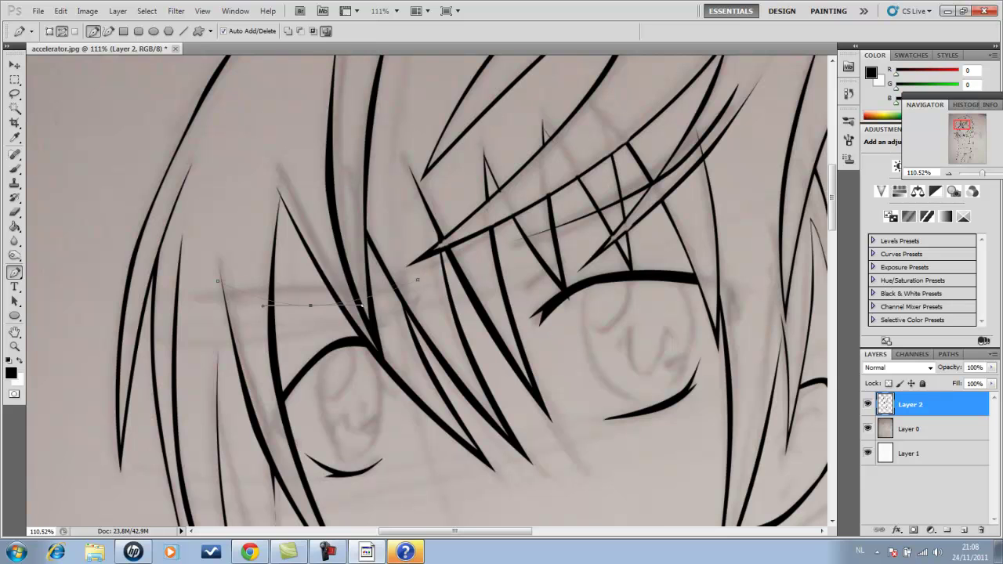
key("Return")
key("Return")
right_click(398, 349)
left_click(438, 372)
Draw the right-eye path and turn it into a tapered black line
left_click(673, 252)
left_click(606, 251)
right_click(644, 271)
key("Escape")
scroll(644, 271, "down", 3)
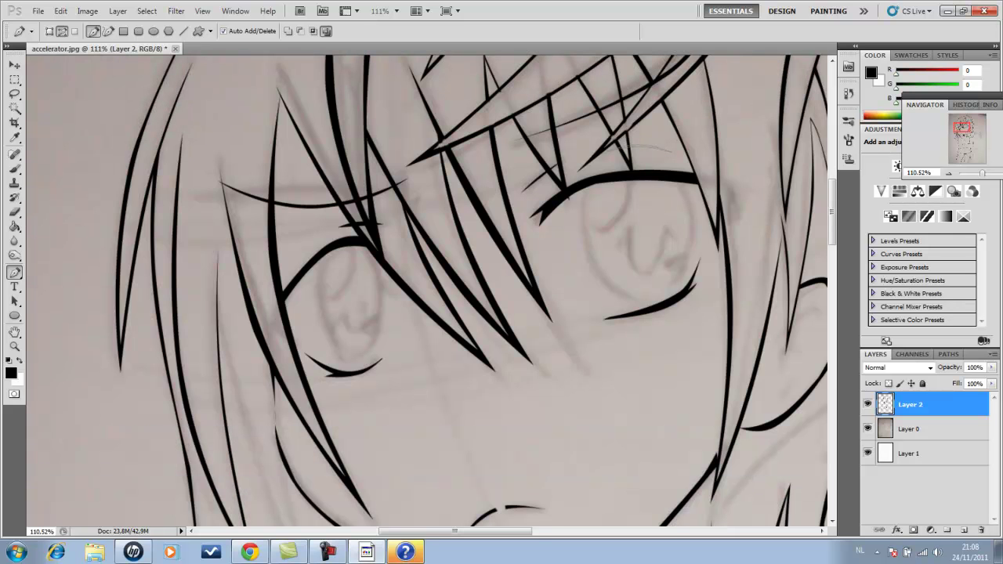
key("Return")
Zoom out and hide the sketch layer so only the lineart remains
key("ctrl+0")
left_click(868, 428)
left_click(867, 428)
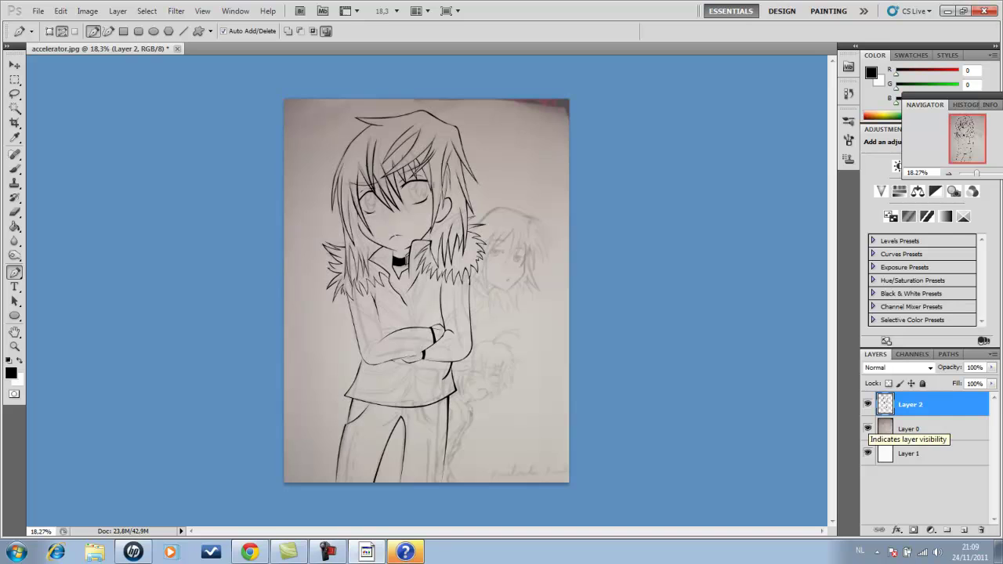
left_click(867, 428)
Save the lineart as accelerator.psd and close Photoshop
left_click(38, 11)
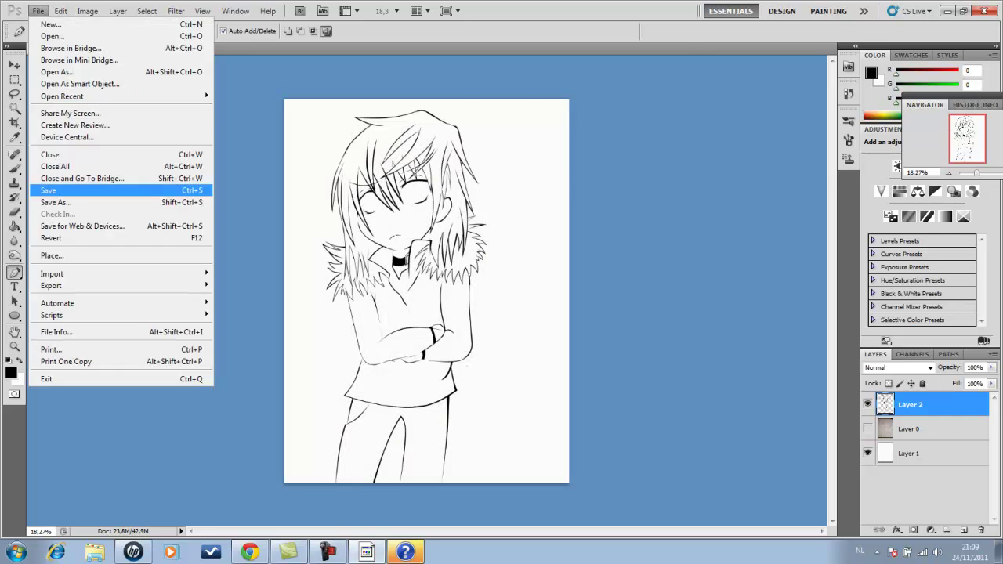
left_click(47, 201)
left_click(652, 275)
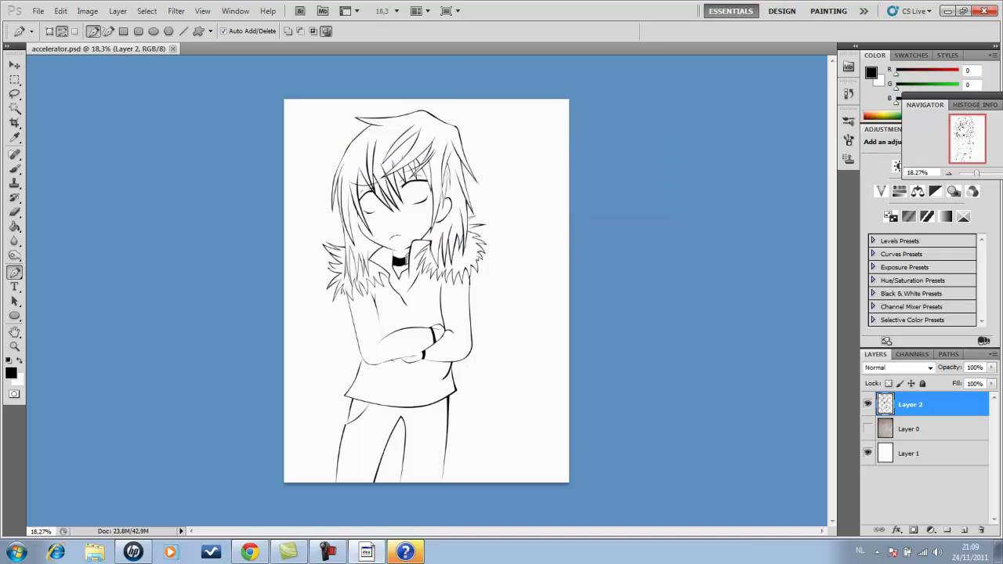
left_click(980, 11)
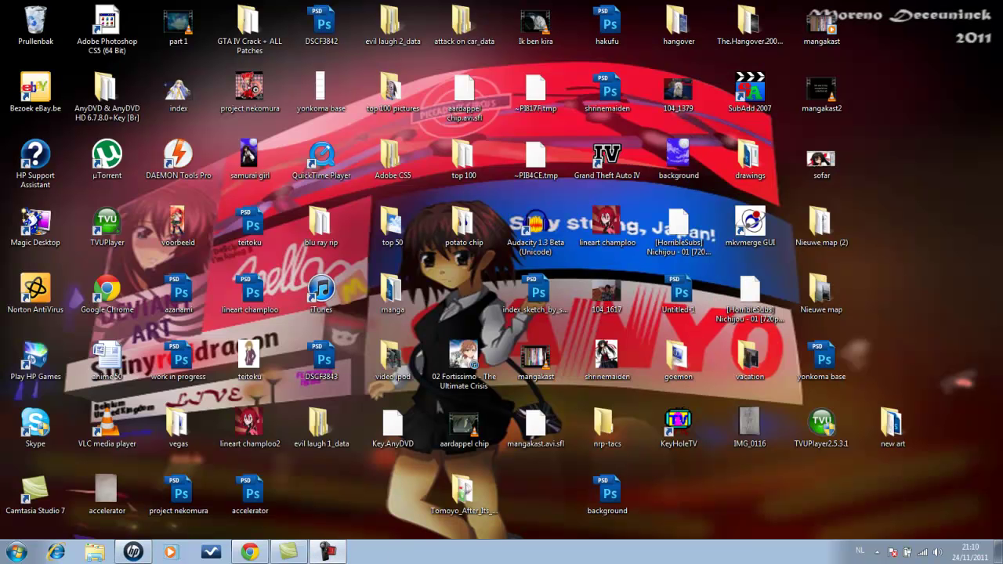